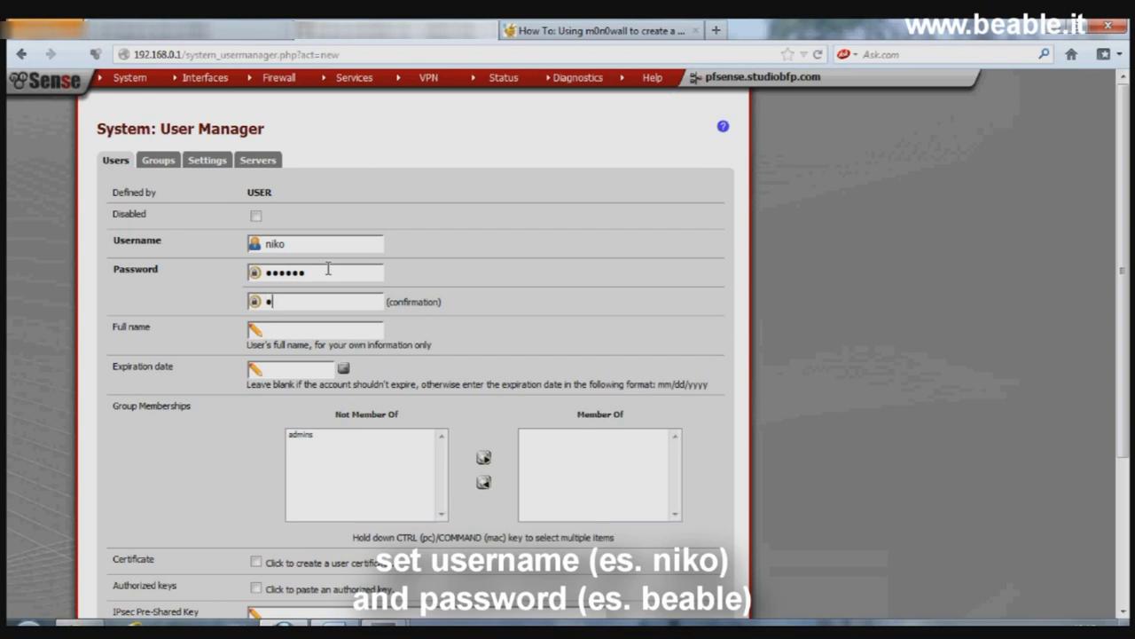
Step: Enter full name 'test Captive Portal', set expiration to 9/20/2012, and save the user
left_click(320, 330)
type("test ")
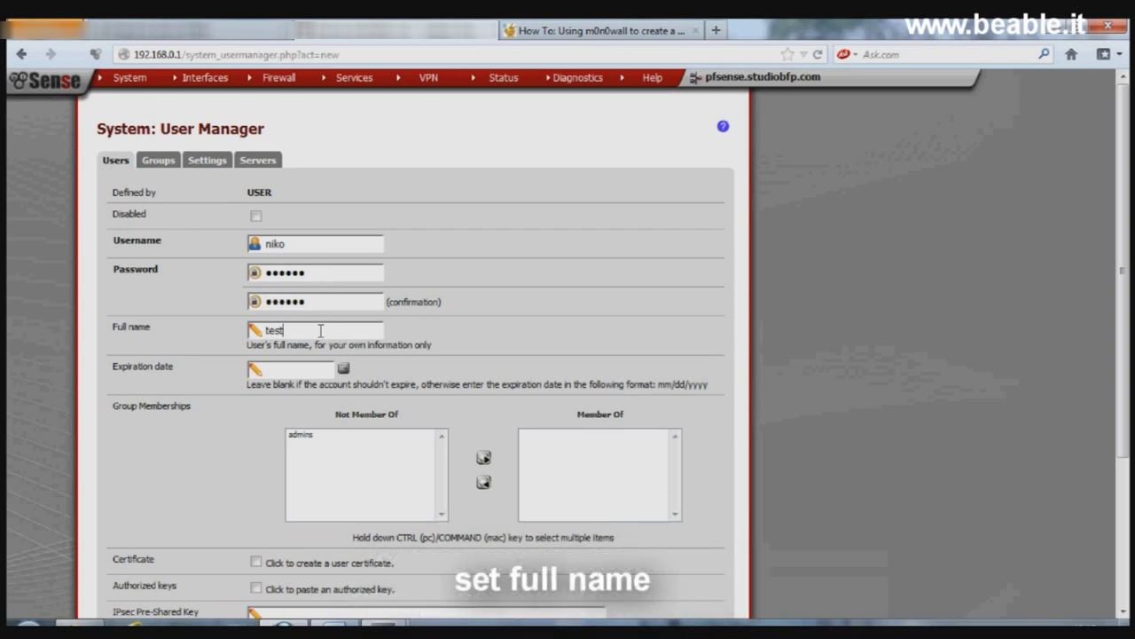
type("Captive Portal")
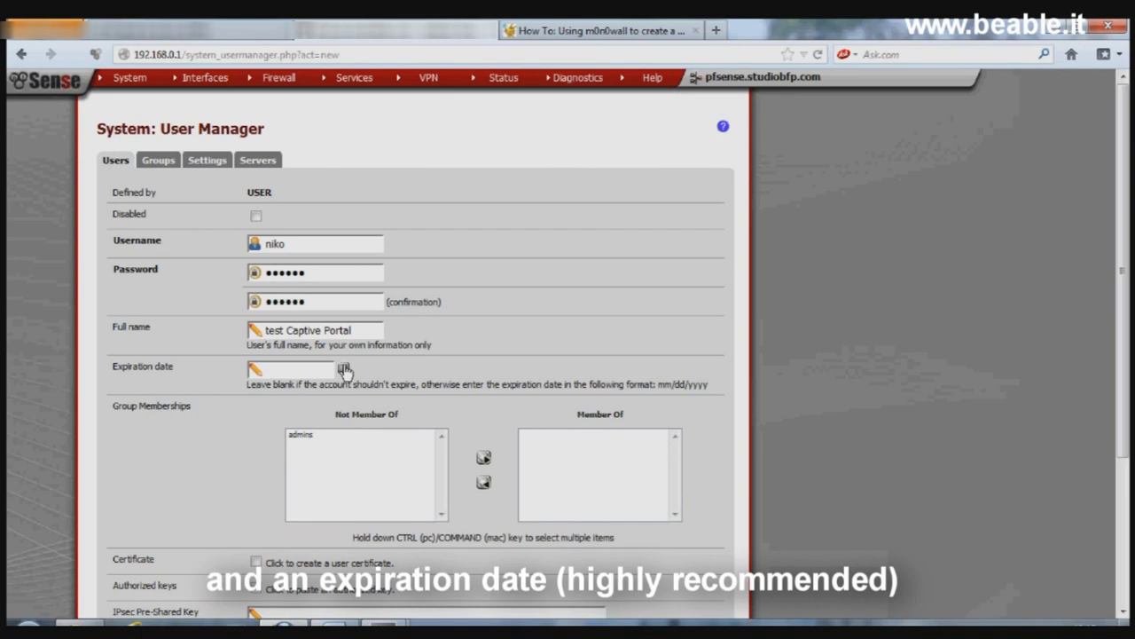
left_click(344, 369)
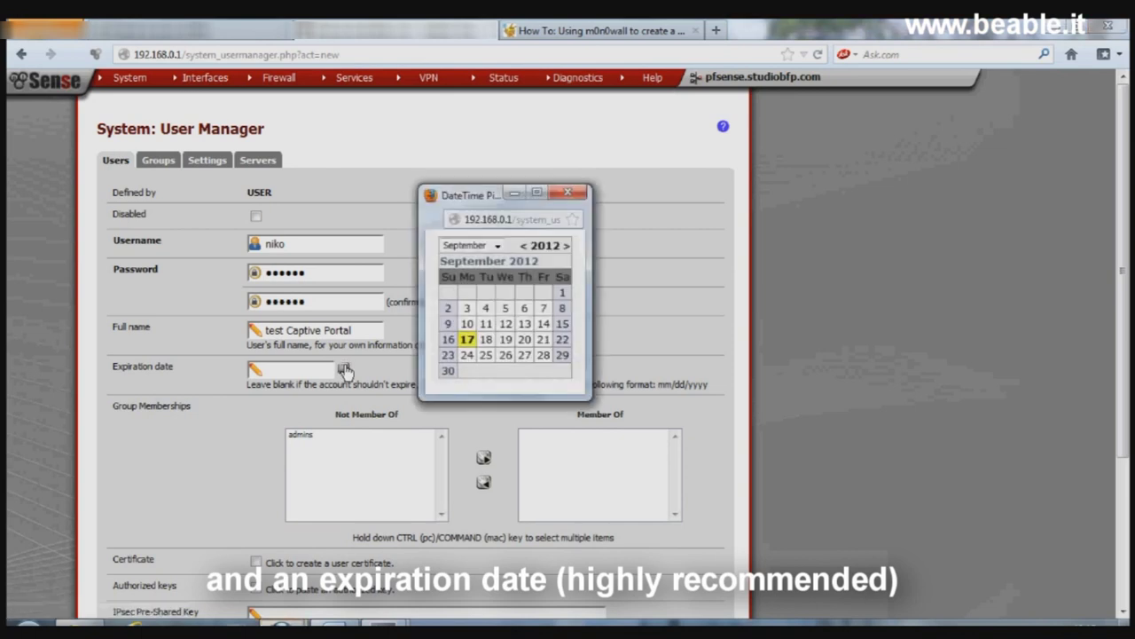
left_click(525, 340)
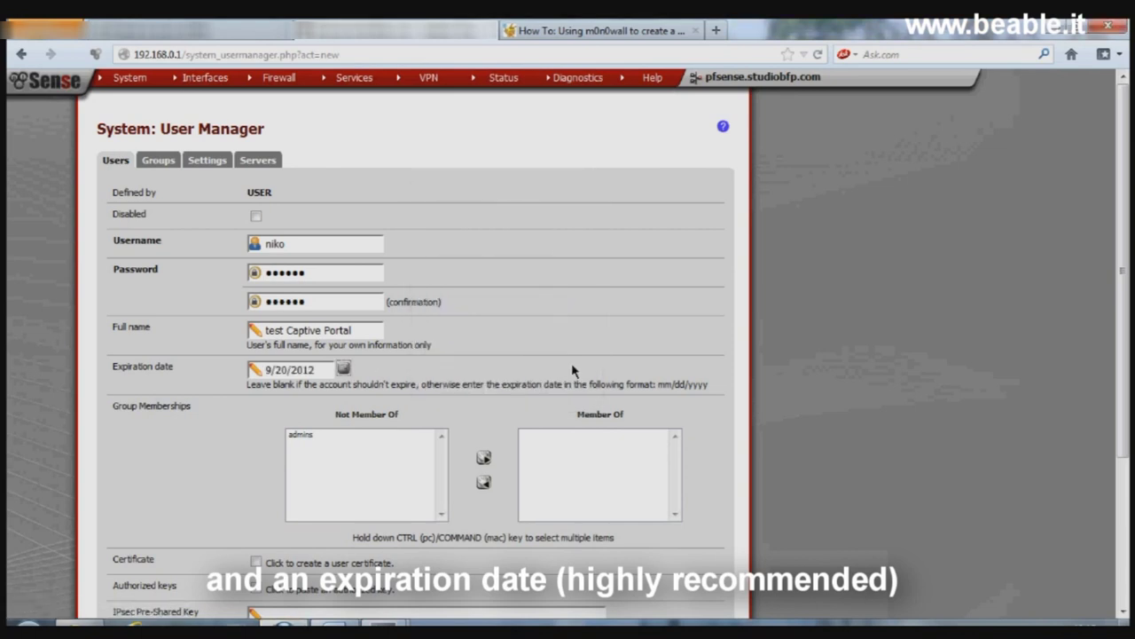
scroll(572, 367, "down", 4)
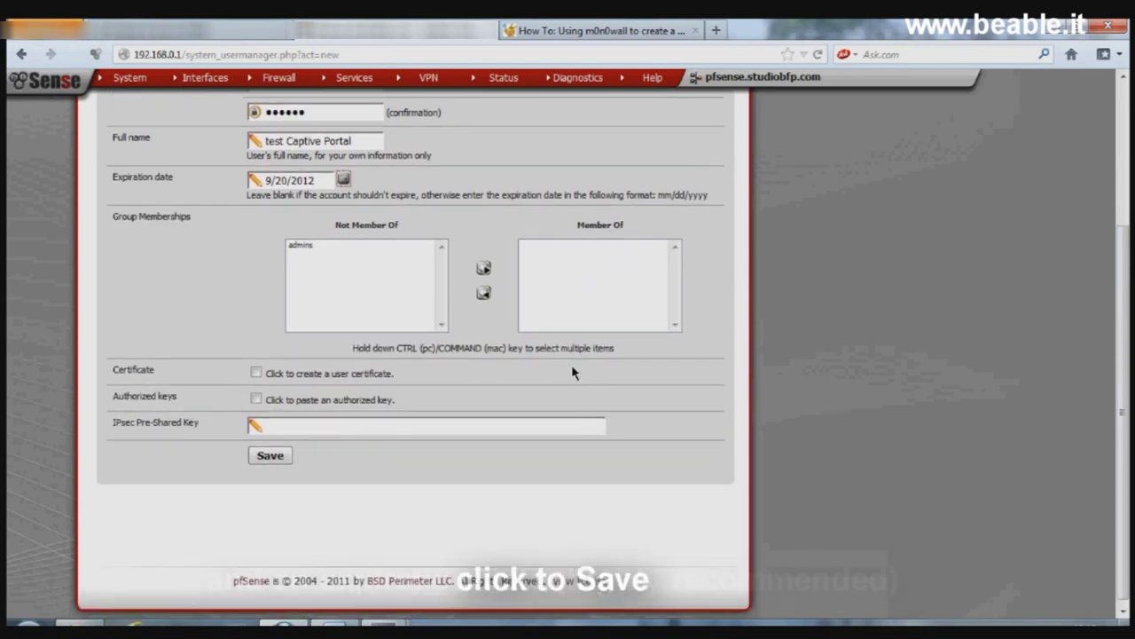
left_click(270, 450)
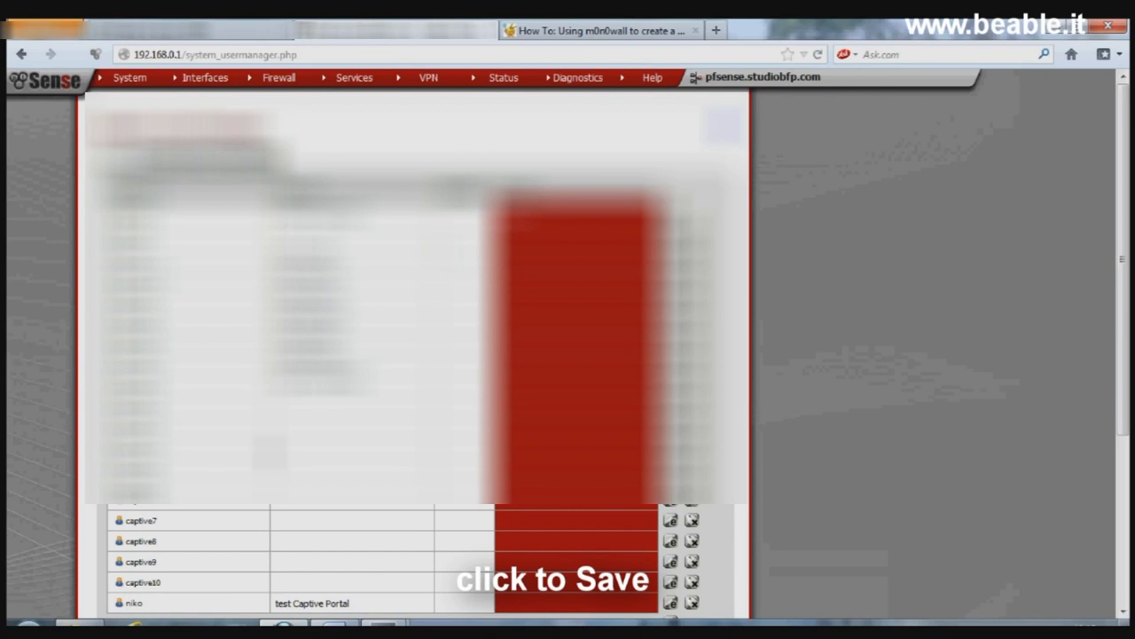
scroll(413, 355, "down", 3)
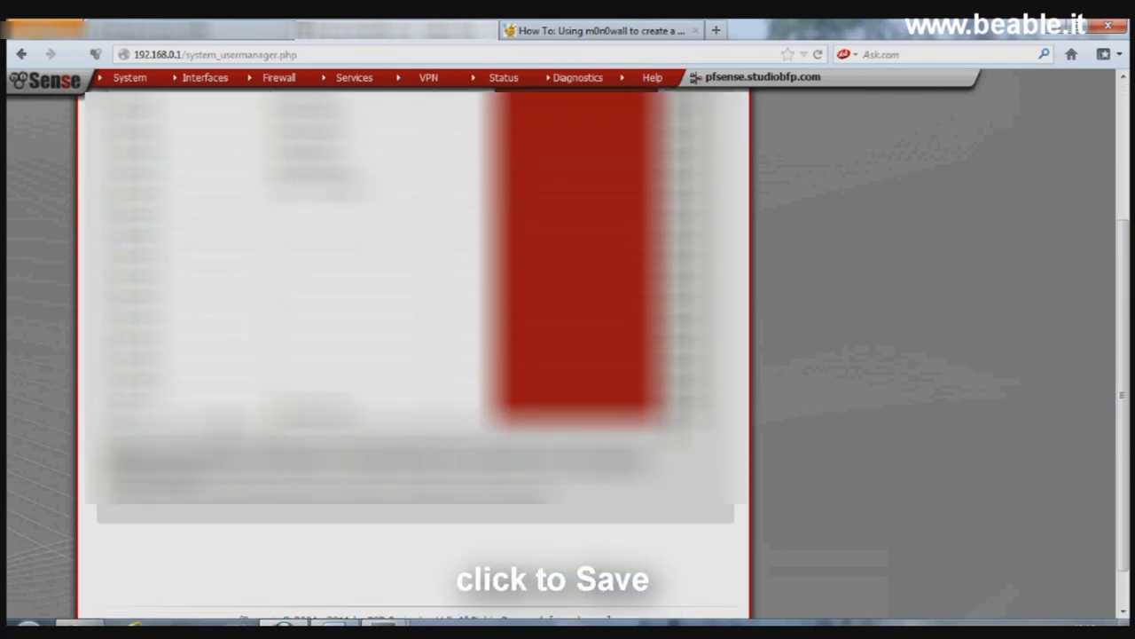
scroll(413, 355, "up", 3)
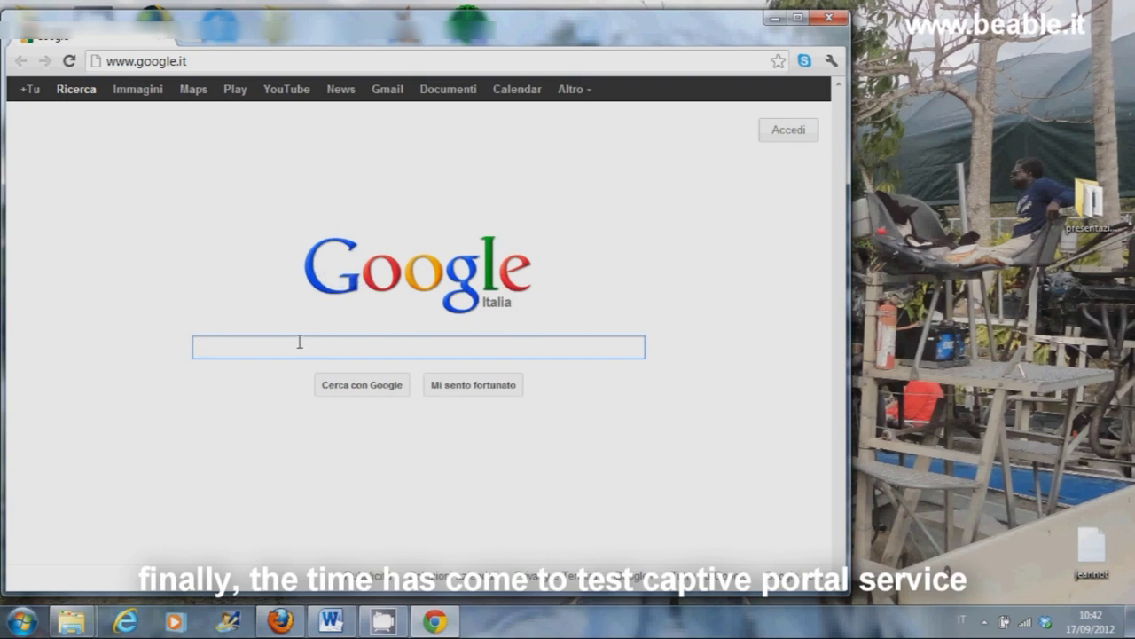
Step: Connect the laptop to the 'Captive' wireless network
left_click(1024, 621)
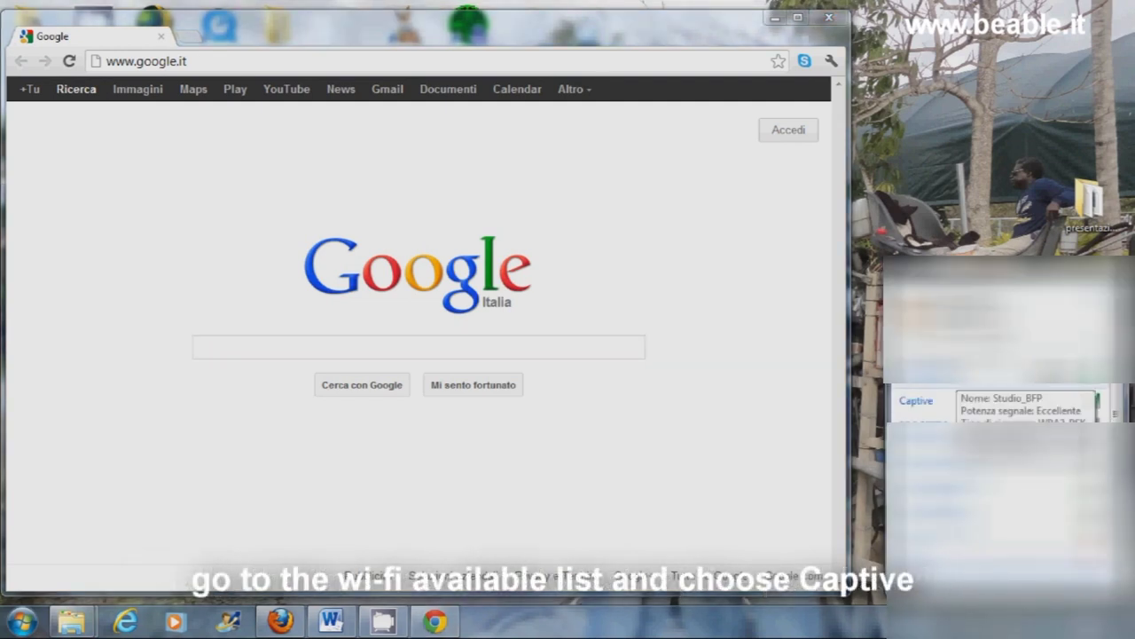
left_click(923, 400)
left_click(1027, 421)
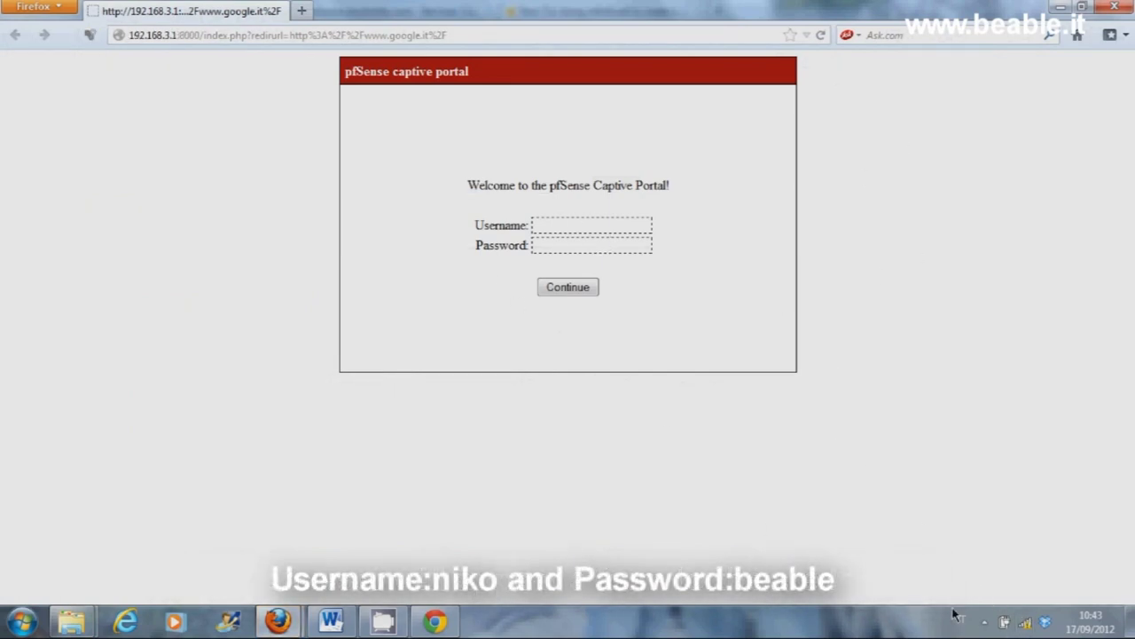
Step: Log in to the captive portal with the new user's credentials and move the logout popup aside
mouse_move(1025, 623)
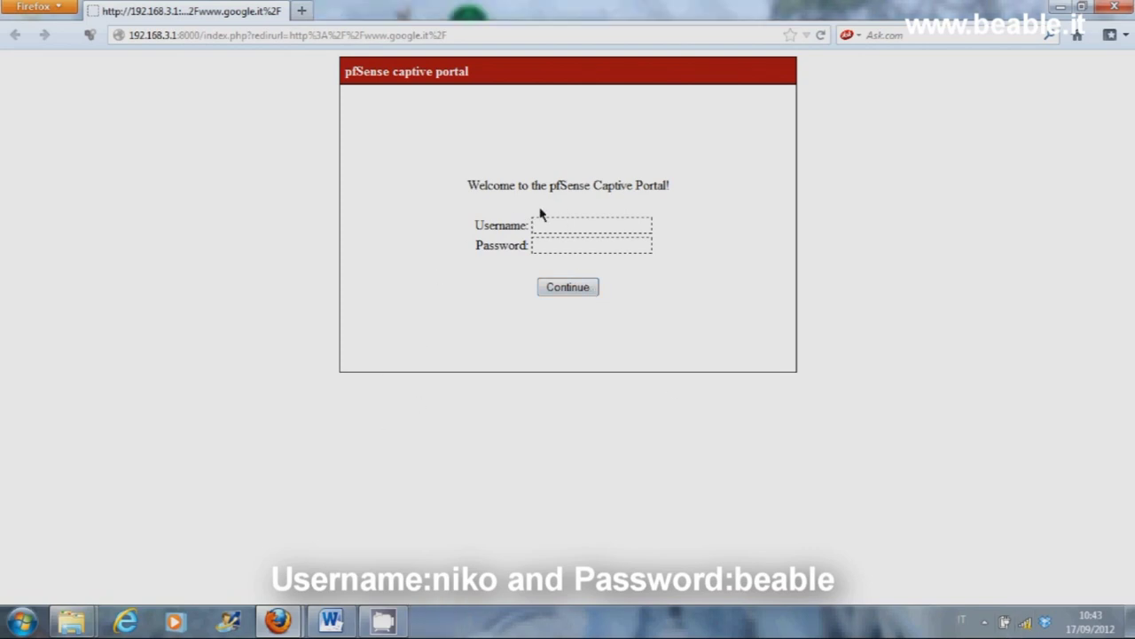
left_click(555, 231)
key("Tab")
key("Return")
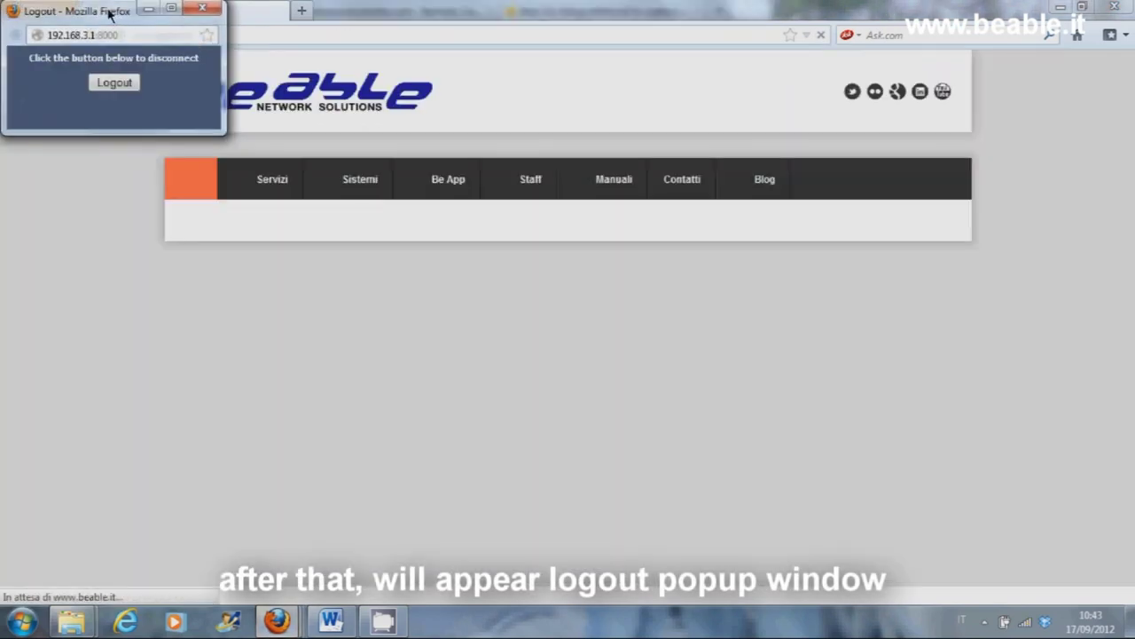
left_click_drag(110, 14, 760, 355)
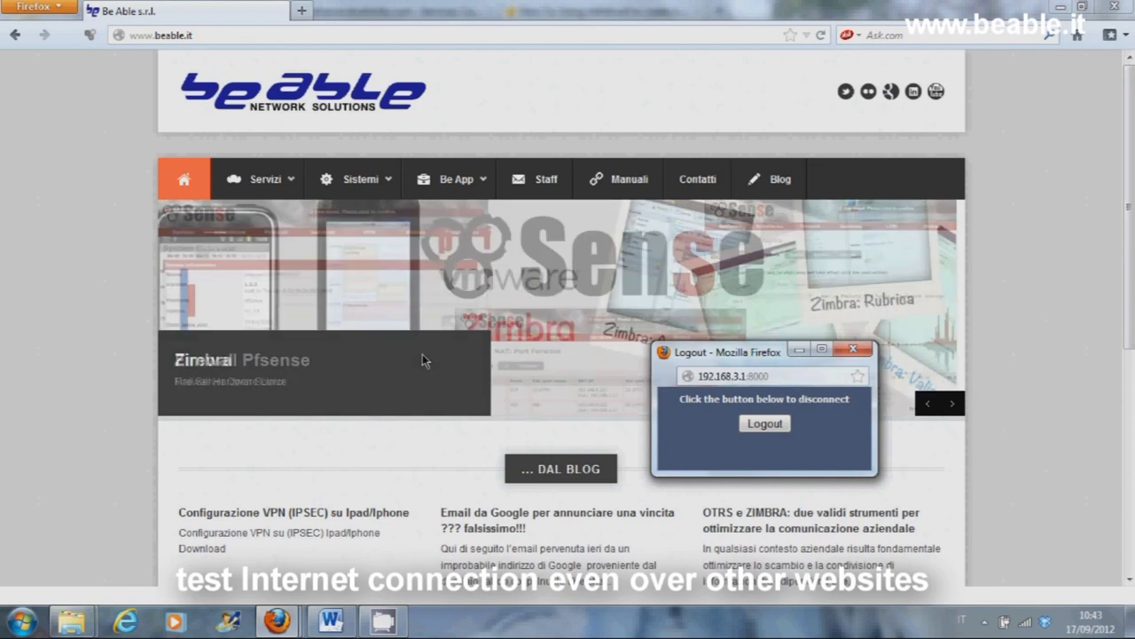
Step: Browse to LAN servers 192.168.0.225 and 192.168.0.228, then restore the portal logout window
left_click(778, 71)
left_click(133, 36)
type("19")
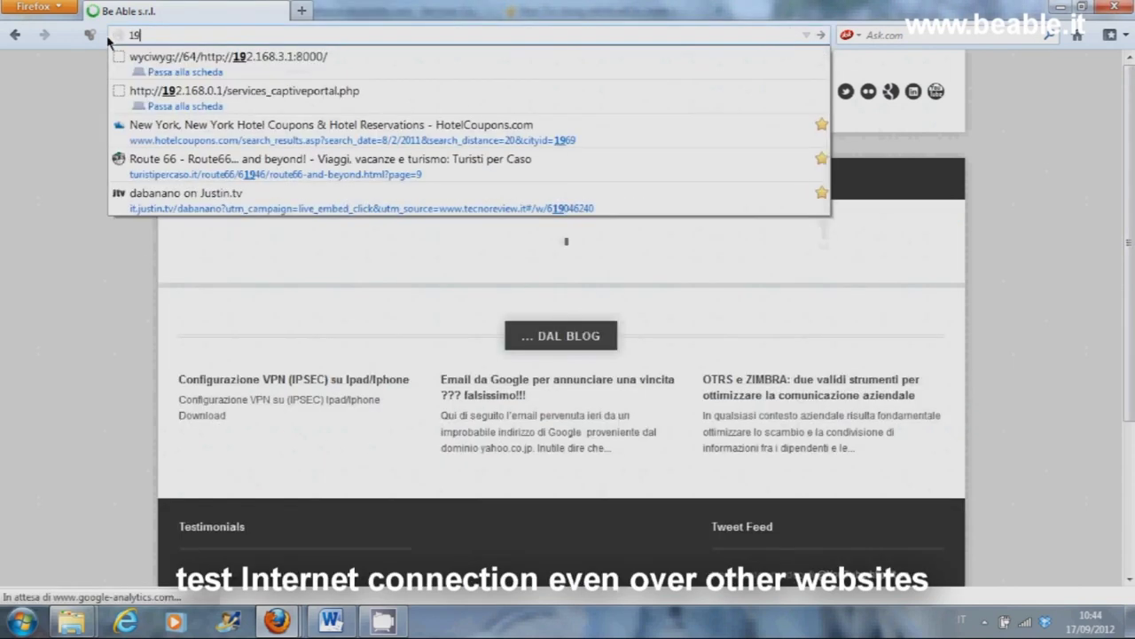
type("2.168.0.225")
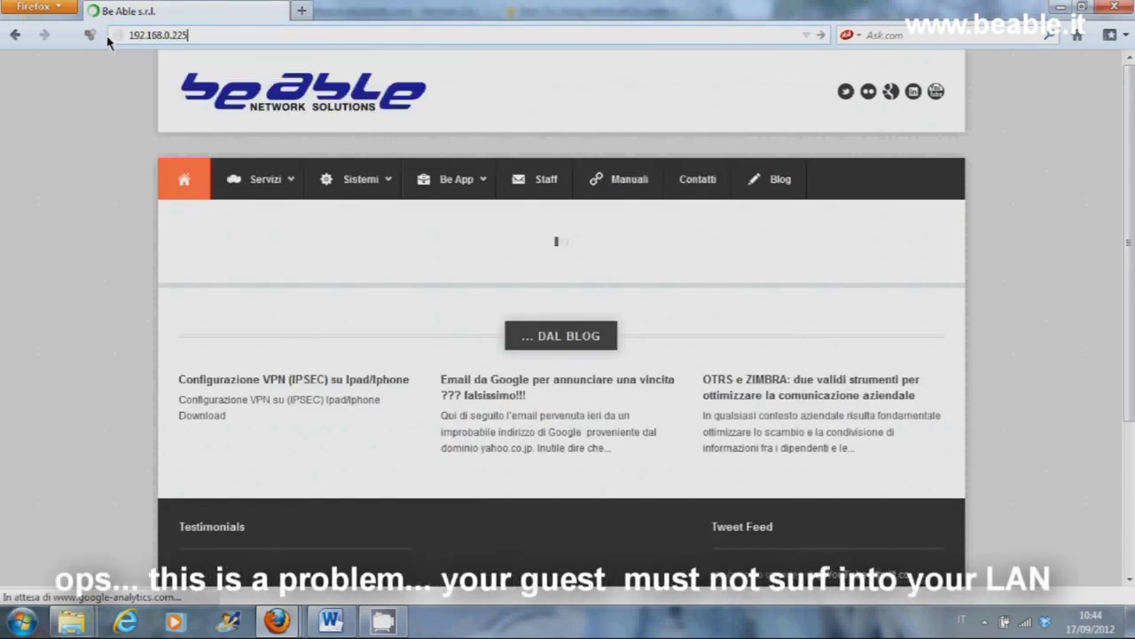
key("Return")
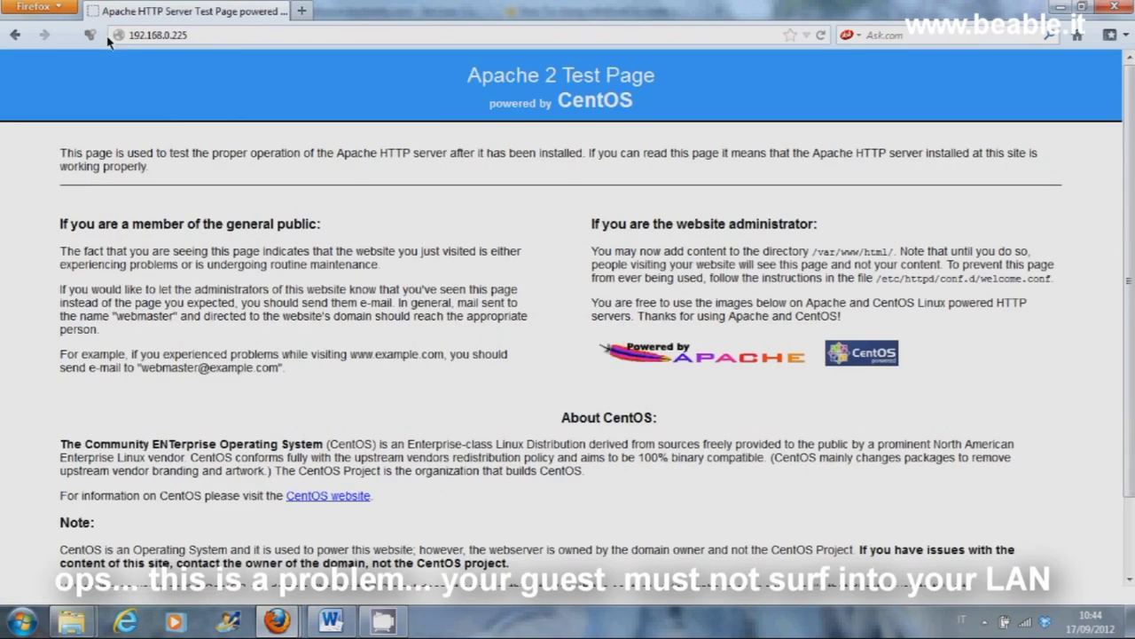
key("BackSpace")
type("8")
key("Return")
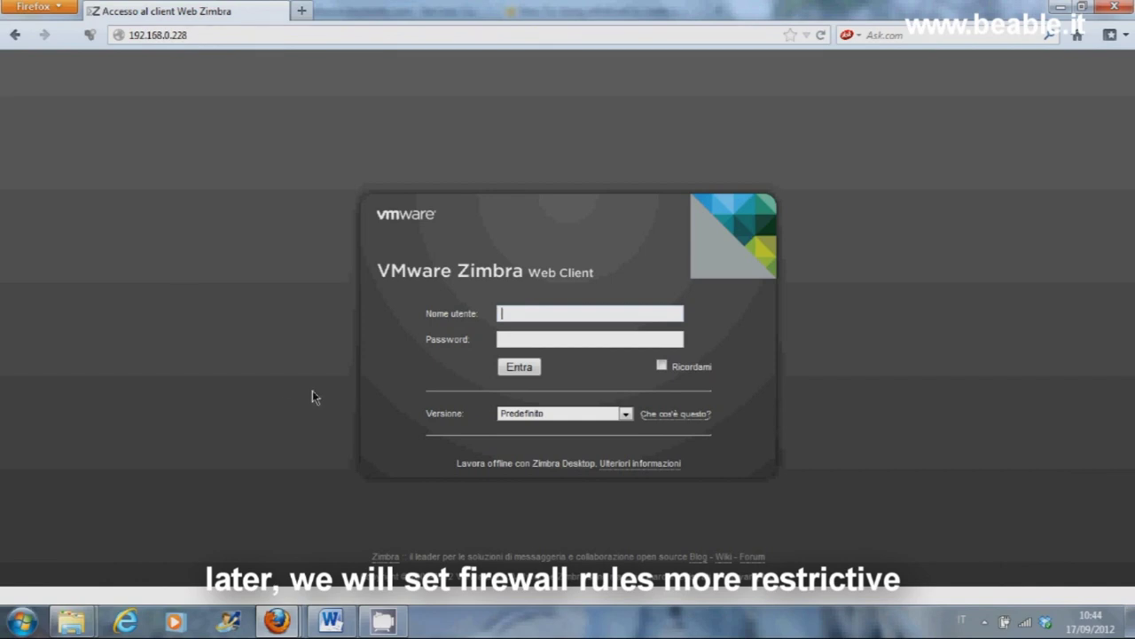
mouse_move(277, 621)
left_click(404, 546)
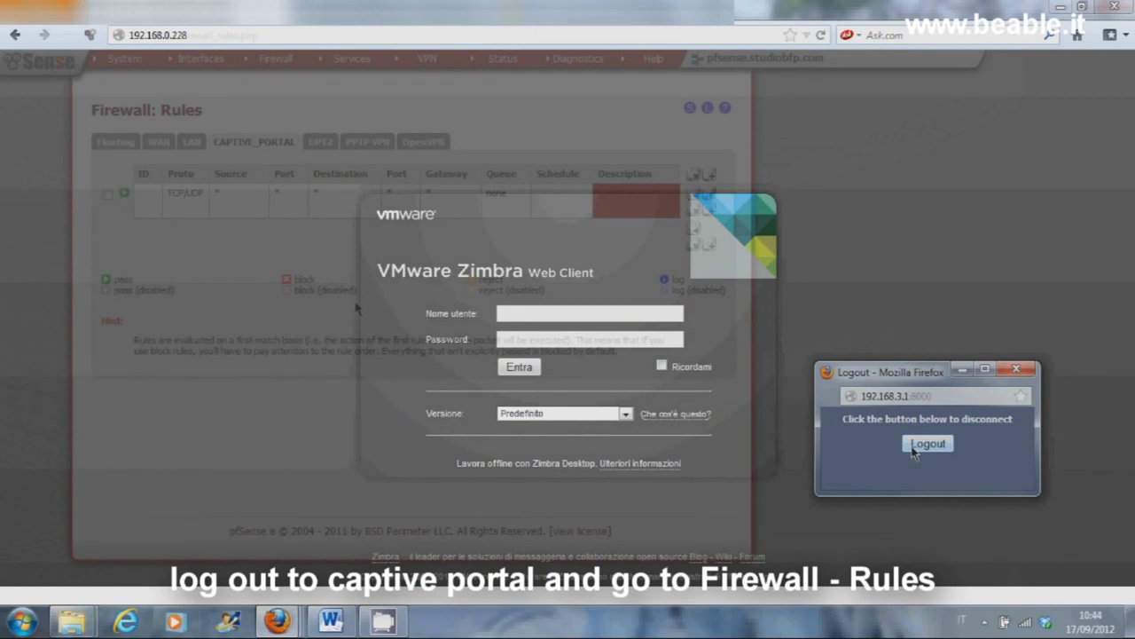
Step: Log out of the captive portal and set the CAPTIVE_PORTAL rule's action to Block
left_click(914, 448)
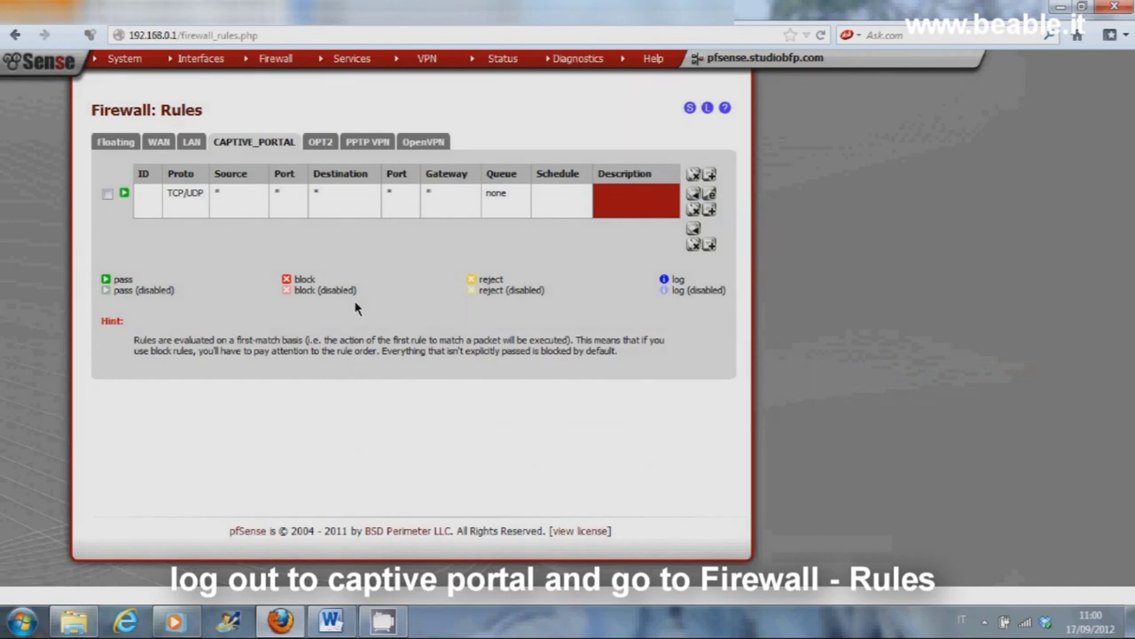
left_click(709, 195)
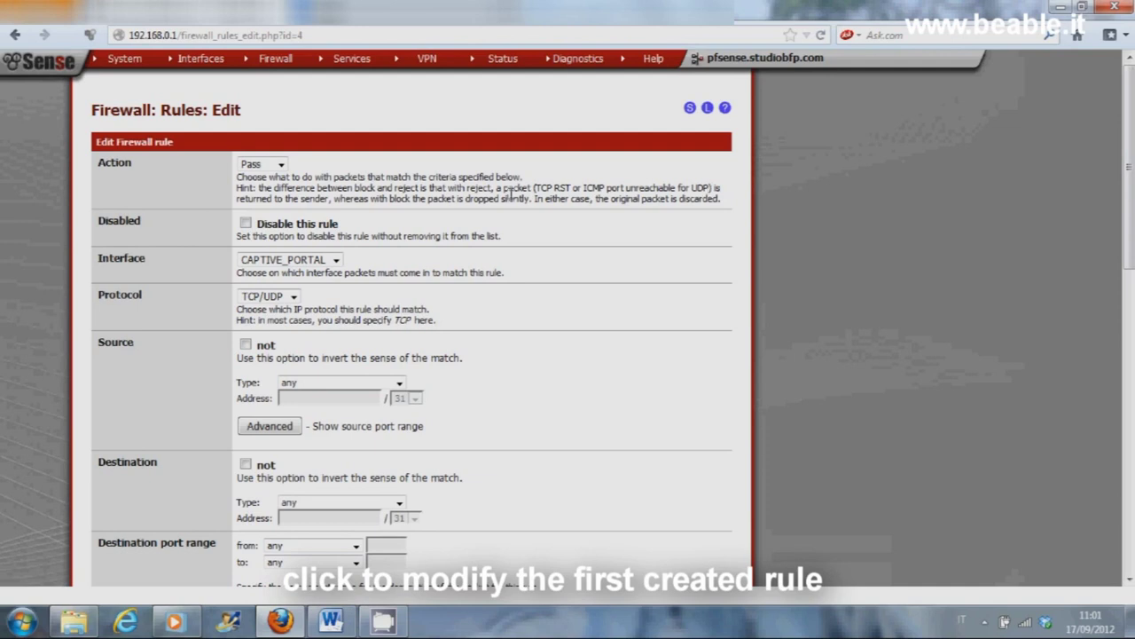
left_click(262, 164)
left_click(253, 184)
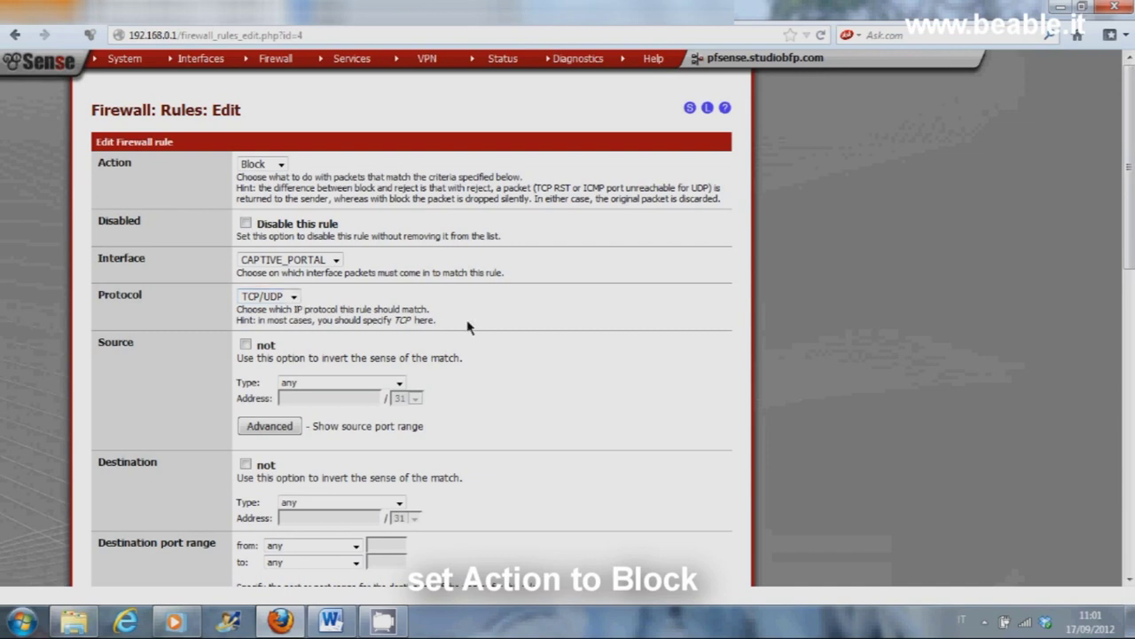
Step: Set the rule's destination port range to 135–135, save, and apply the changes
scroll(468, 327, "down", 4)
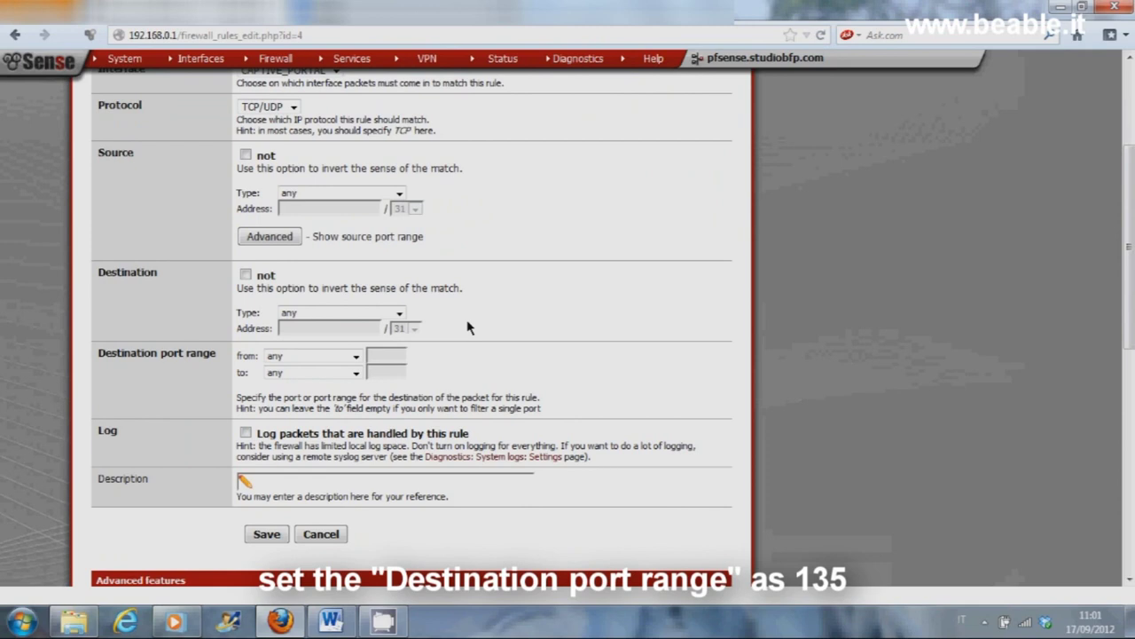
left_click(380, 356)
type("135")
left_click(381, 372)
type("135")
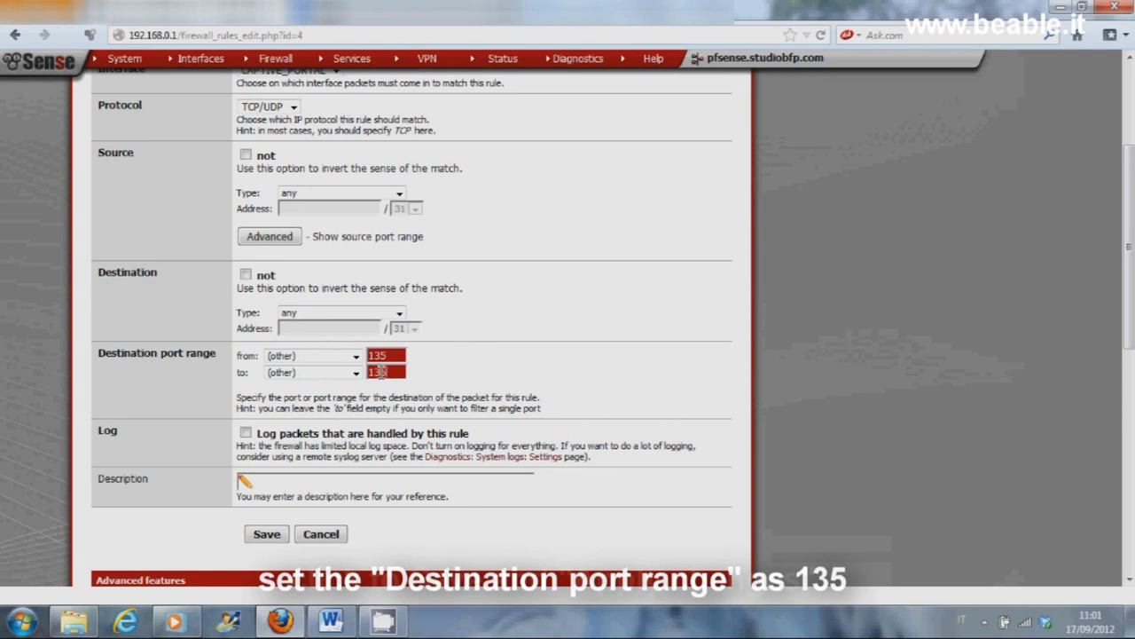
left_click(267, 534)
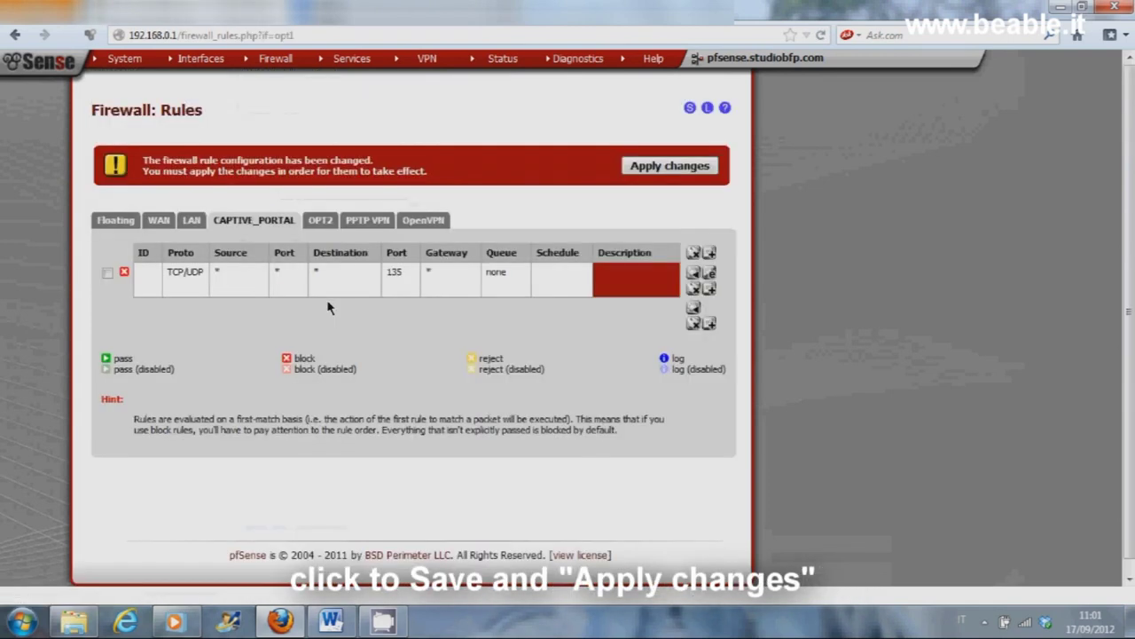
left_click(655, 172)
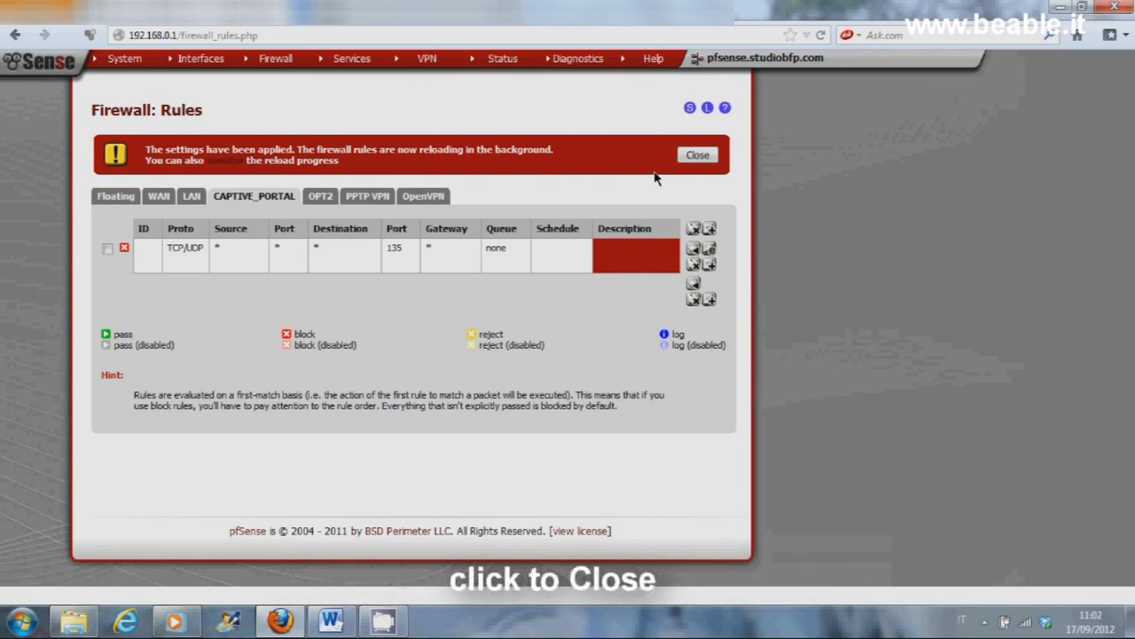
left_click(697, 155)
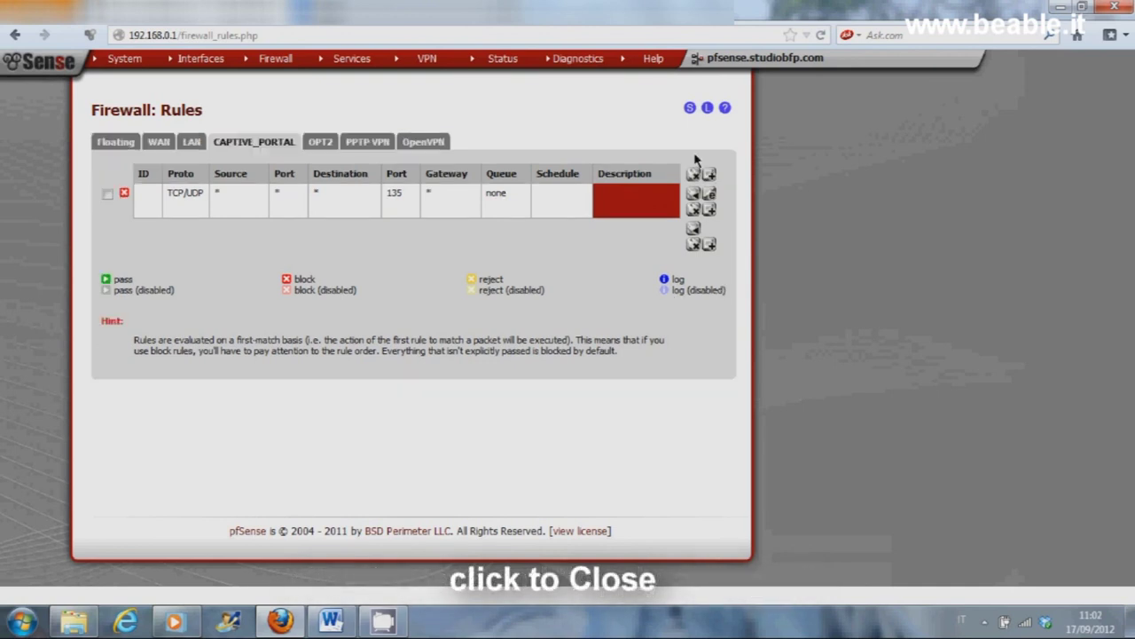
Step: Create a new Block rule with destination port range 137 to 139 and save it
left_click(709, 245)
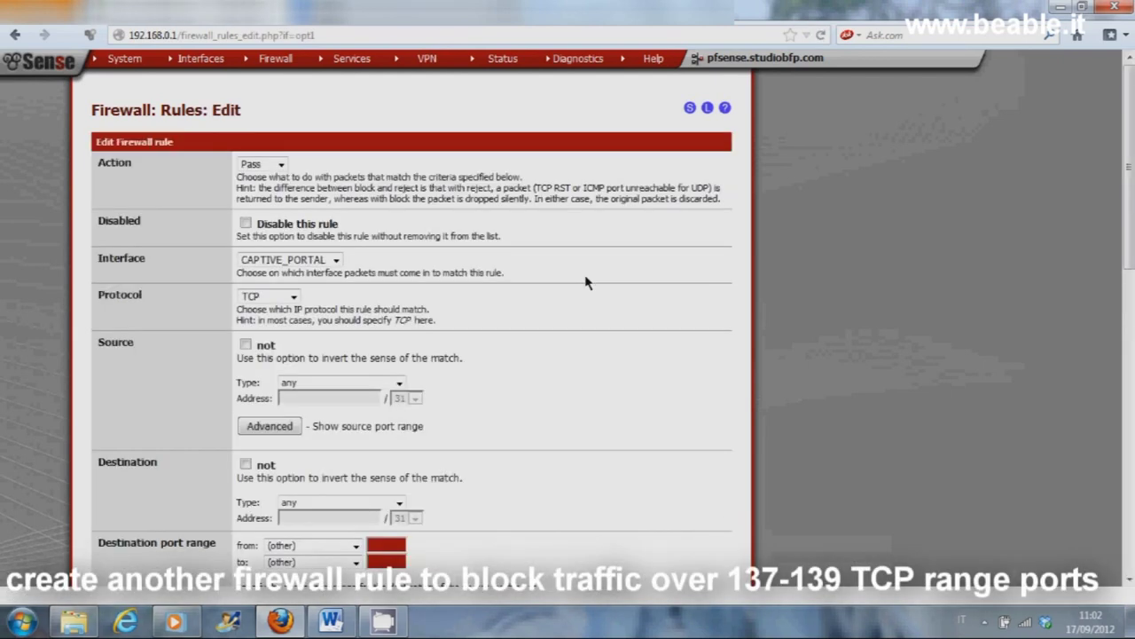
key("ctrl+plus")
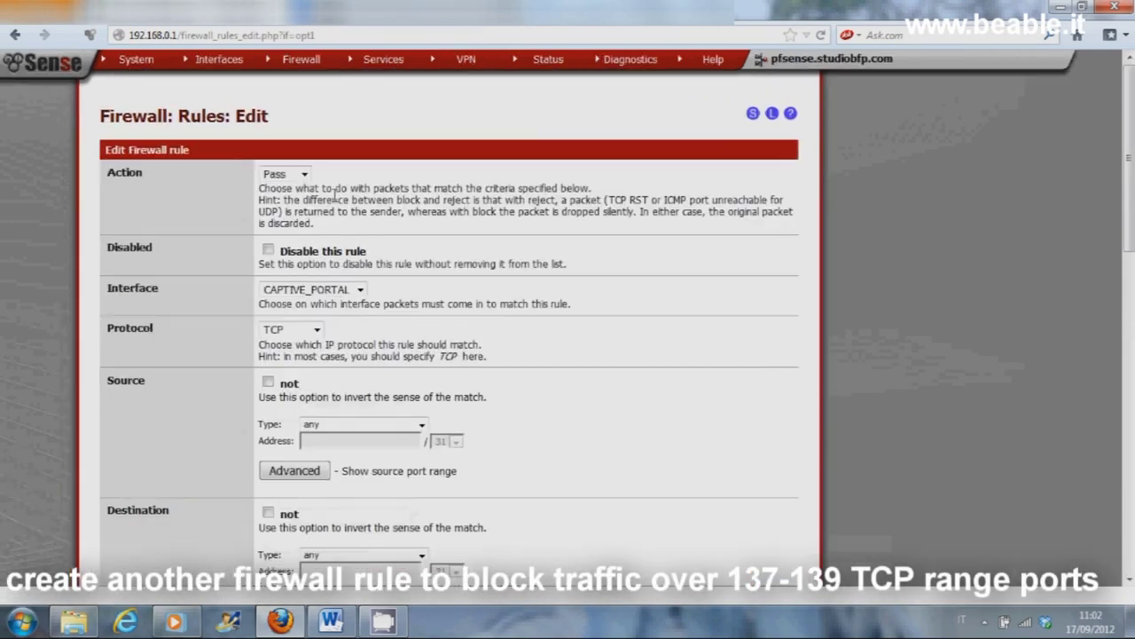
left_click(304, 175)
left_click(282, 204)
scroll(495, 245, "down", 5)
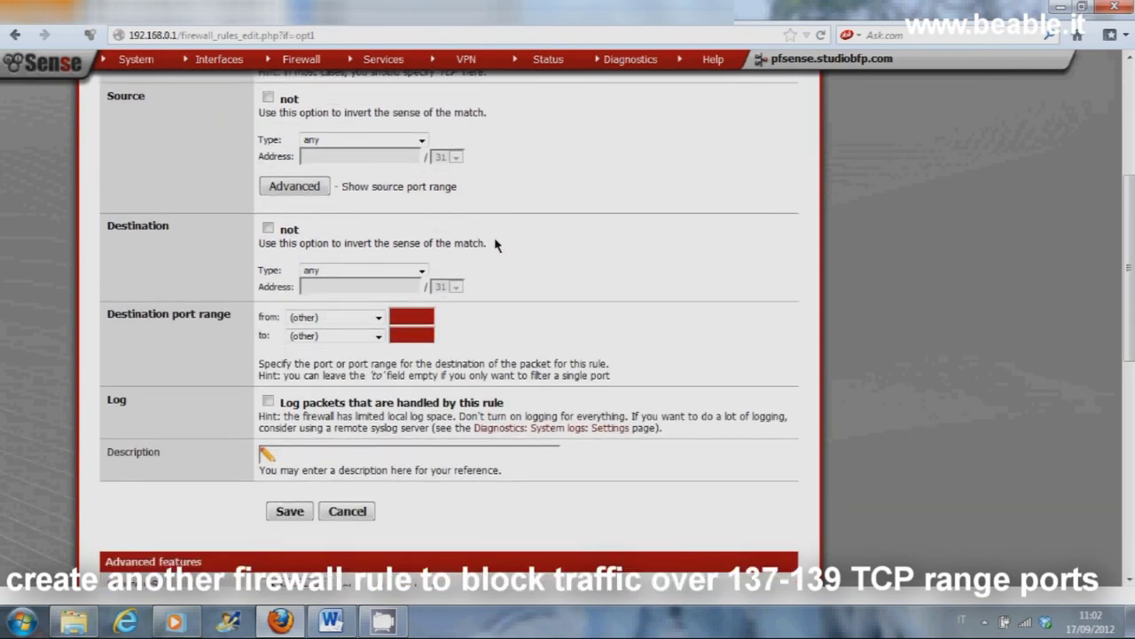
left_click(401, 314)
type("137")
left_click(402, 336)
type("139")
left_click(287, 511)
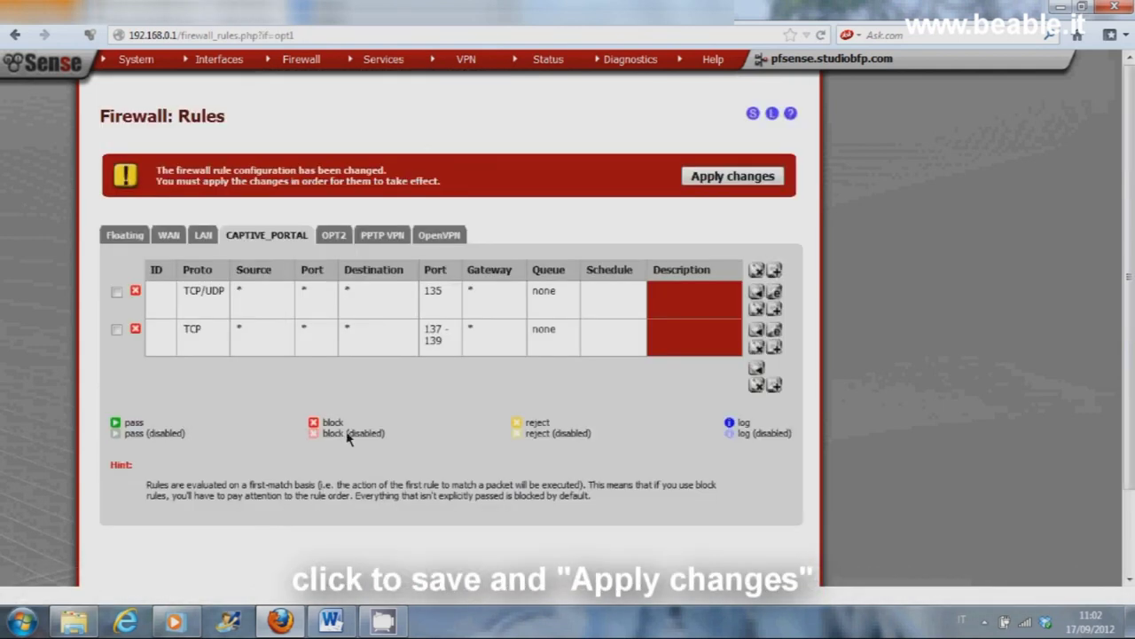
Step: Change the 137–139 rule's protocol to TCP/UDP, save it, and apply the changes
left_click(774, 329)
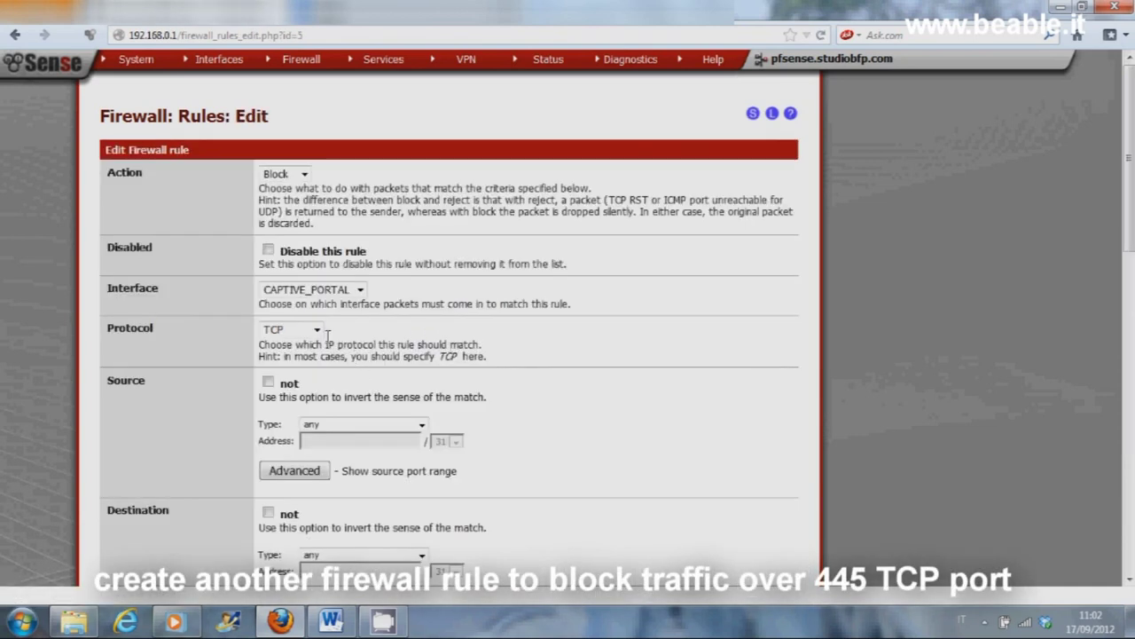
left_click(316, 329)
left_click(311, 373)
scroll(594, 352, "down", 5)
scroll(594, 352, "down", 2)
left_click(289, 169)
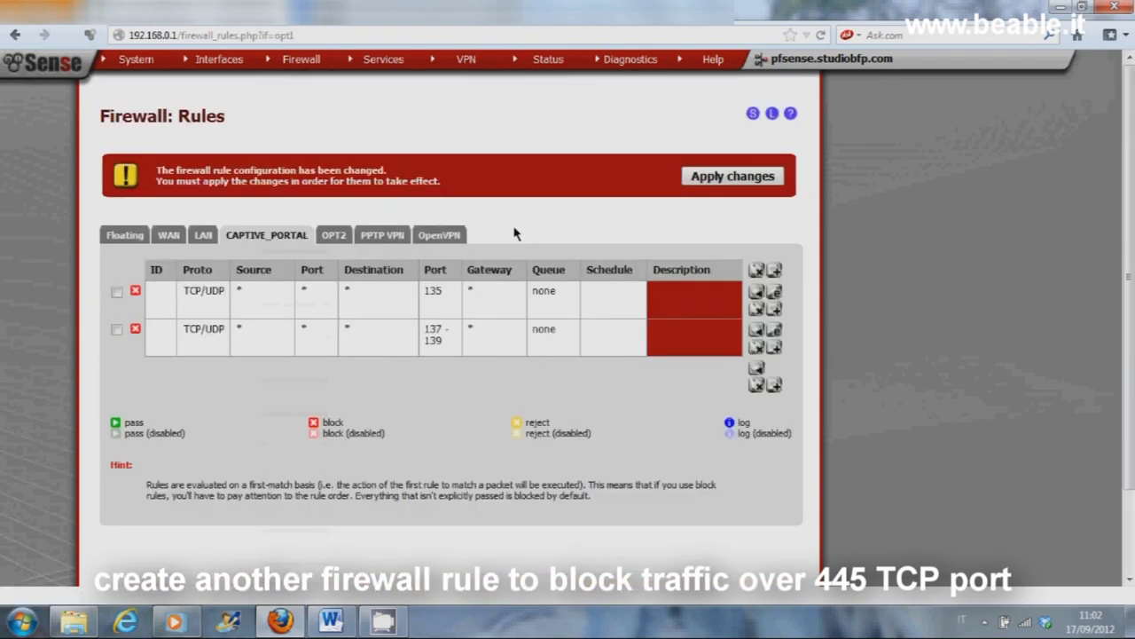
left_click(722, 177)
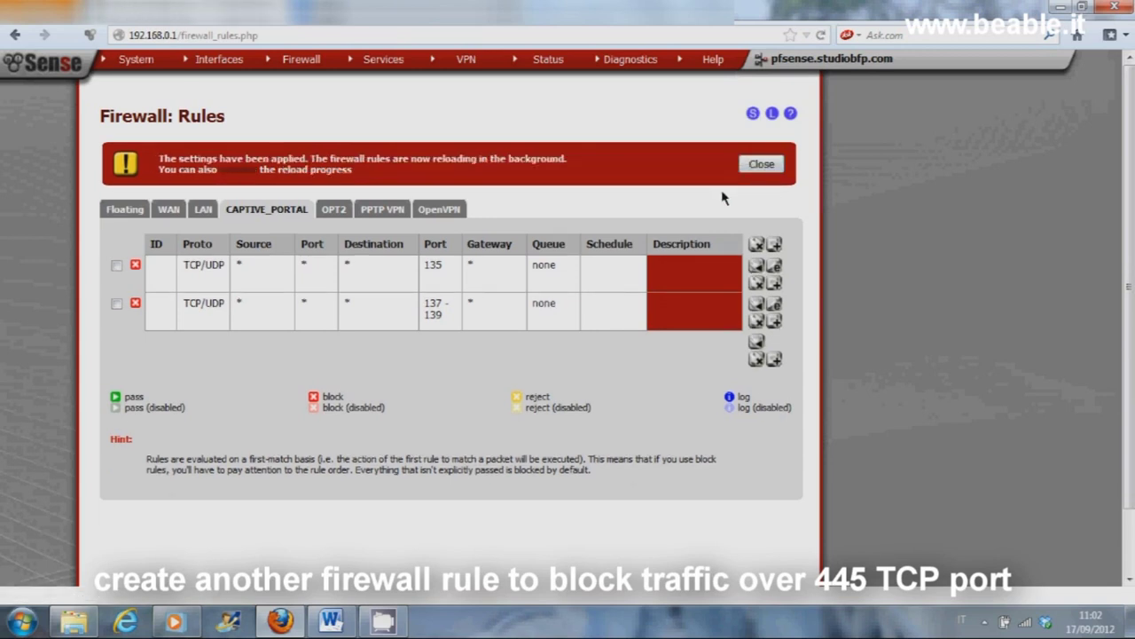
left_click(750, 167)
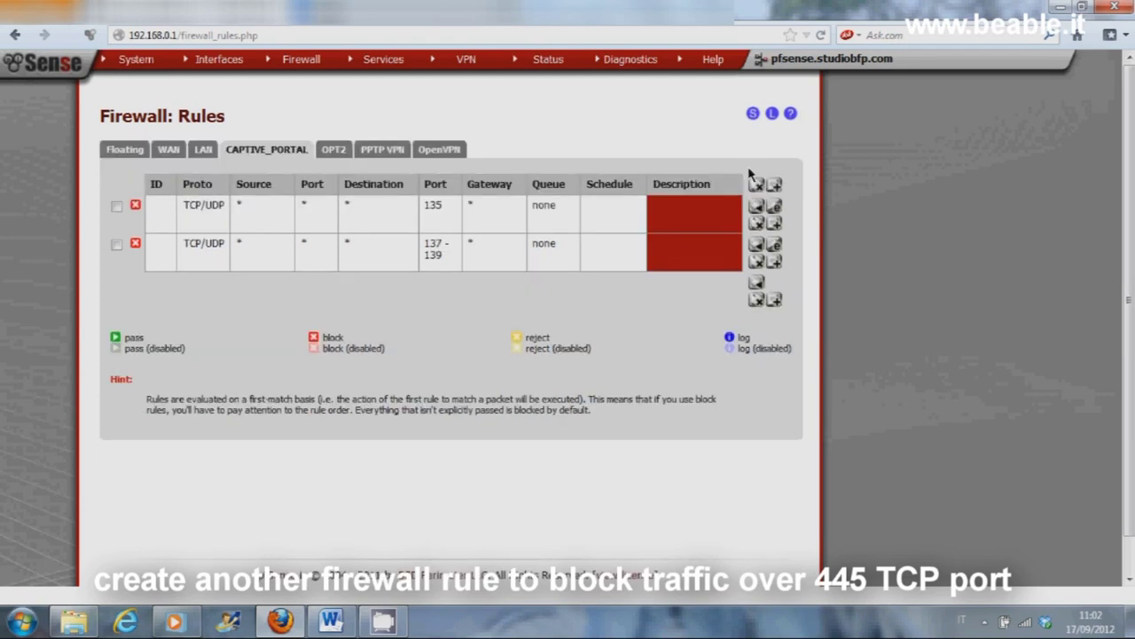
left_click(773, 261)
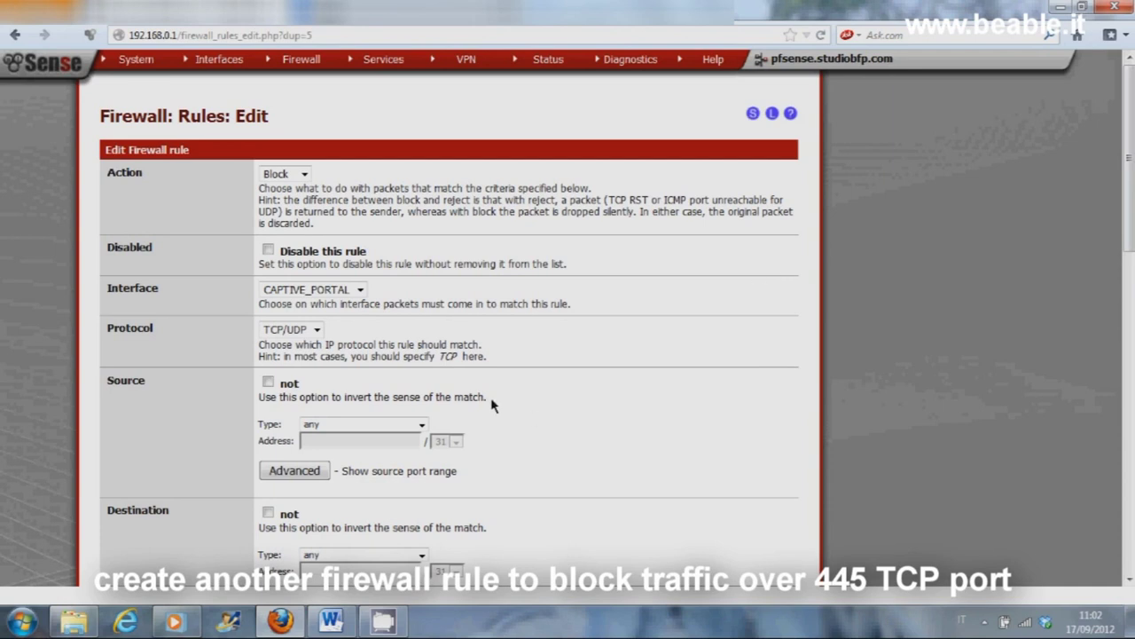
Step: Set the copied rule's destination port to custom port 445, save it, and apply
scroll(494, 404, "down", 2)
scroll(493, 401, "down", 2)
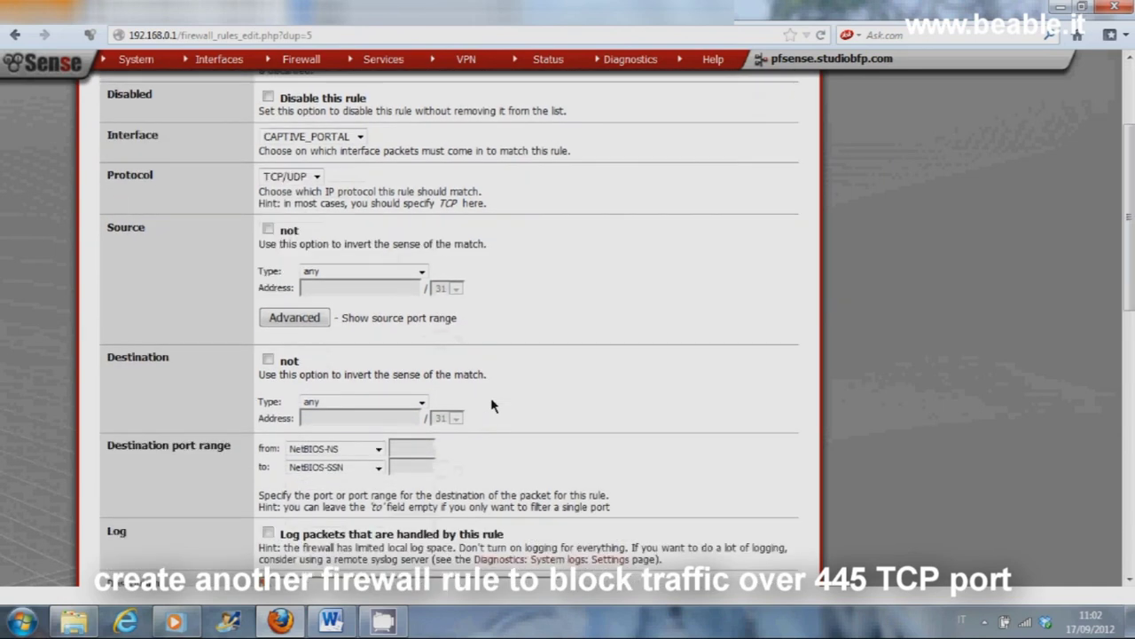
left_click(377, 411)
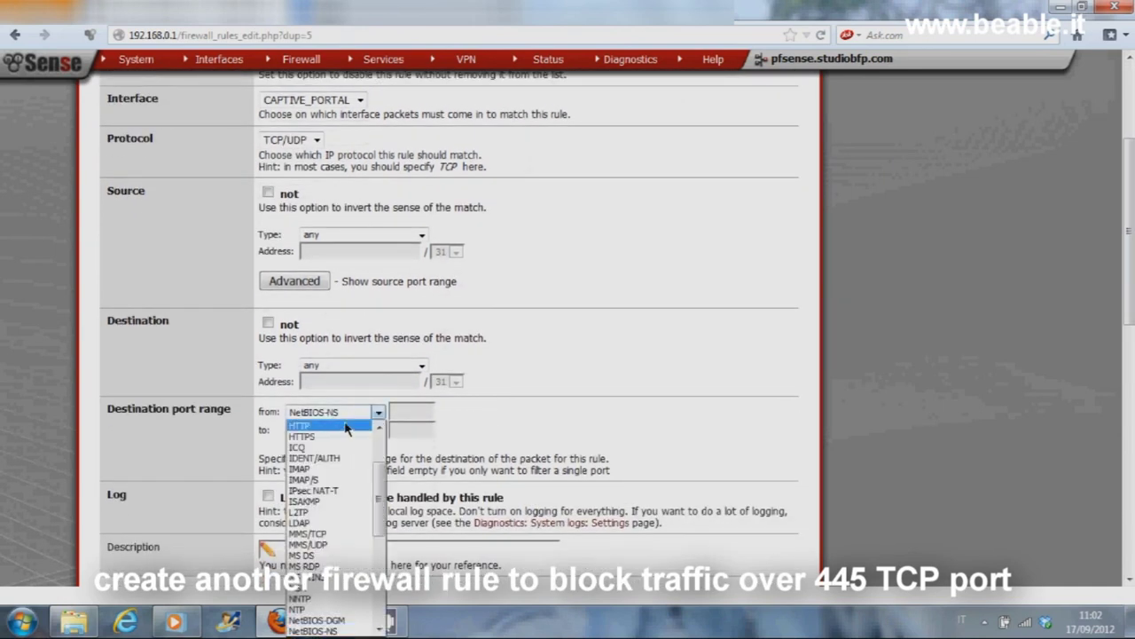
scroll(367, 438, "up", 2)
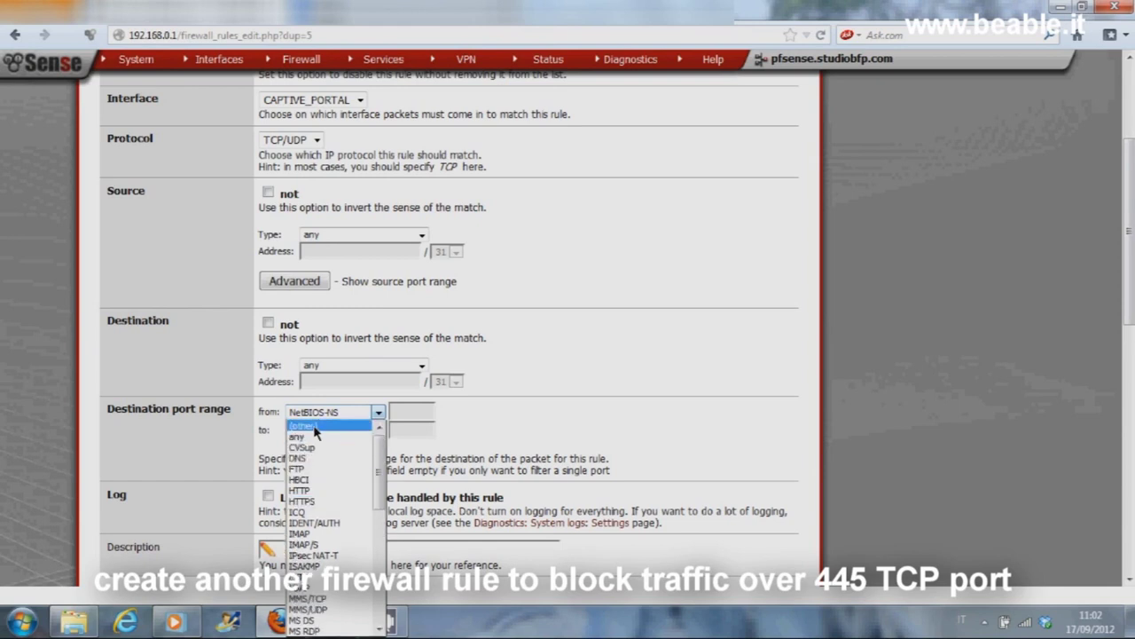
left_click(376, 424)
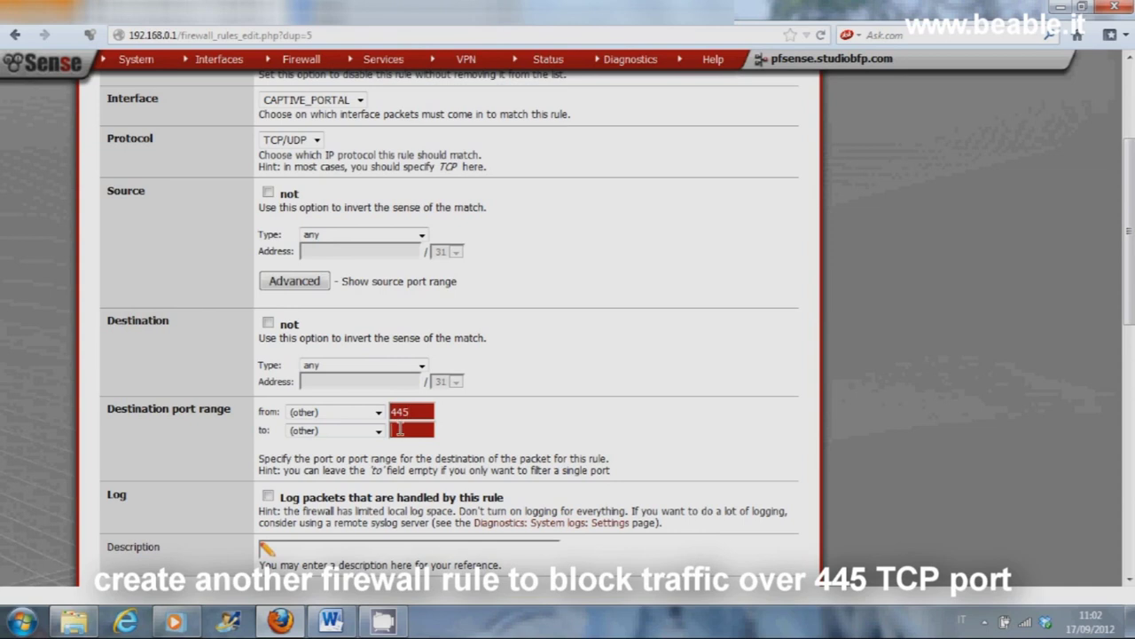
left_click(401, 429)
type("445")
scroll(470, 457, "down", 1)
scroll(470, 457, "down", 4)
left_click(290, 387)
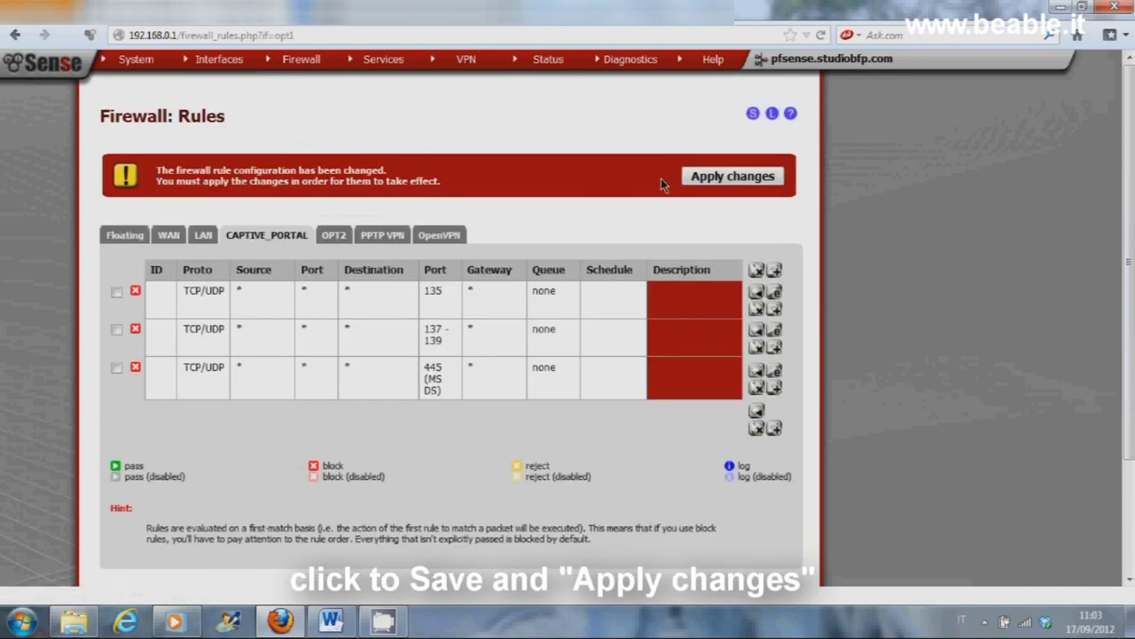
left_click(710, 180)
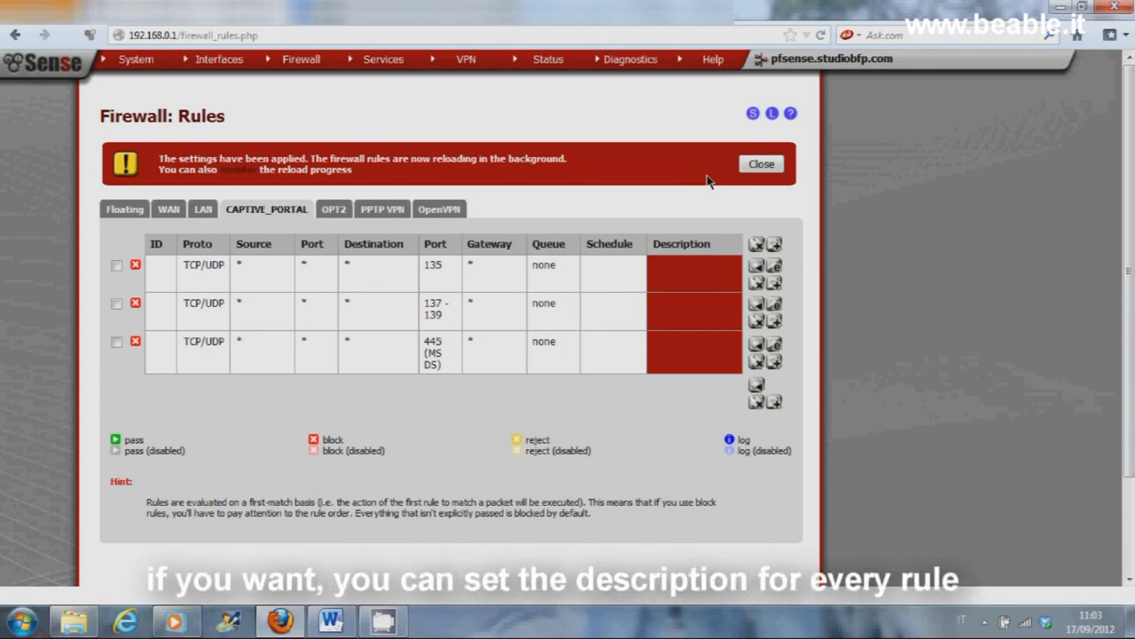
Step: Give the port 135 rule the description 'Netbios', save, and apply
left_click(760, 165)
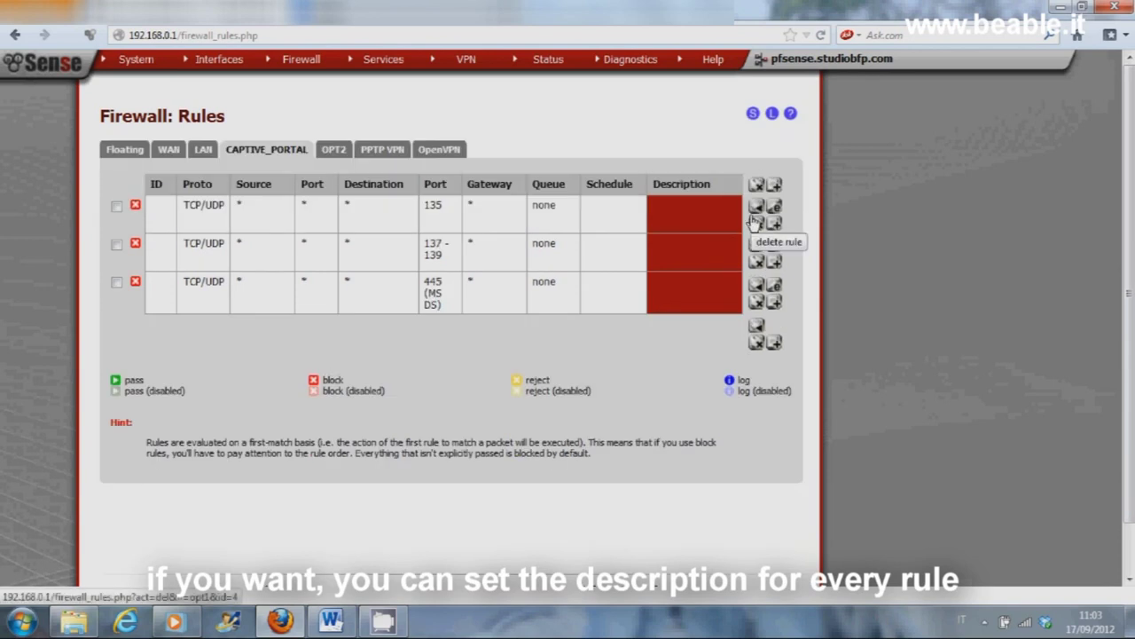
double_click(577, 278)
scroll(578, 280, "down", 10)
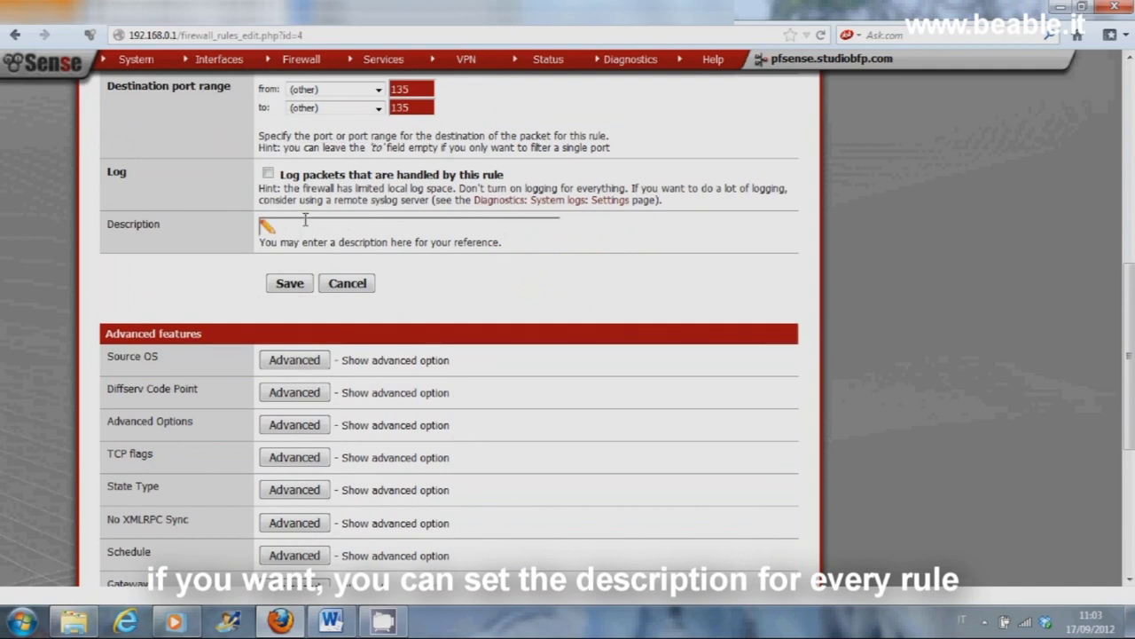
type("Netbios")
left_click(289, 283)
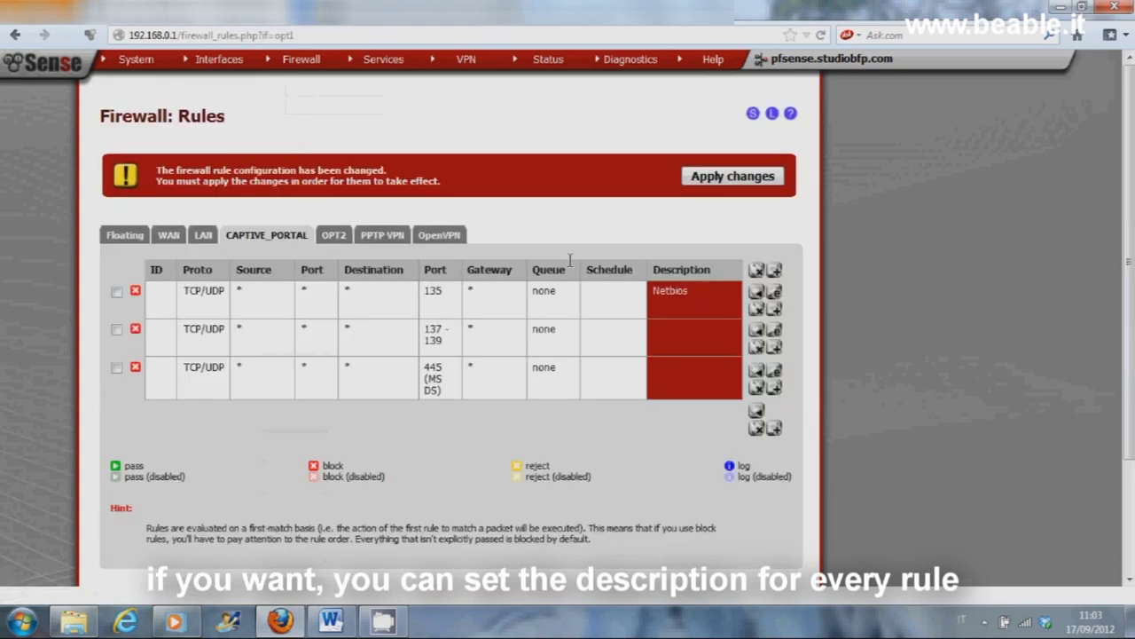
left_click(729, 177)
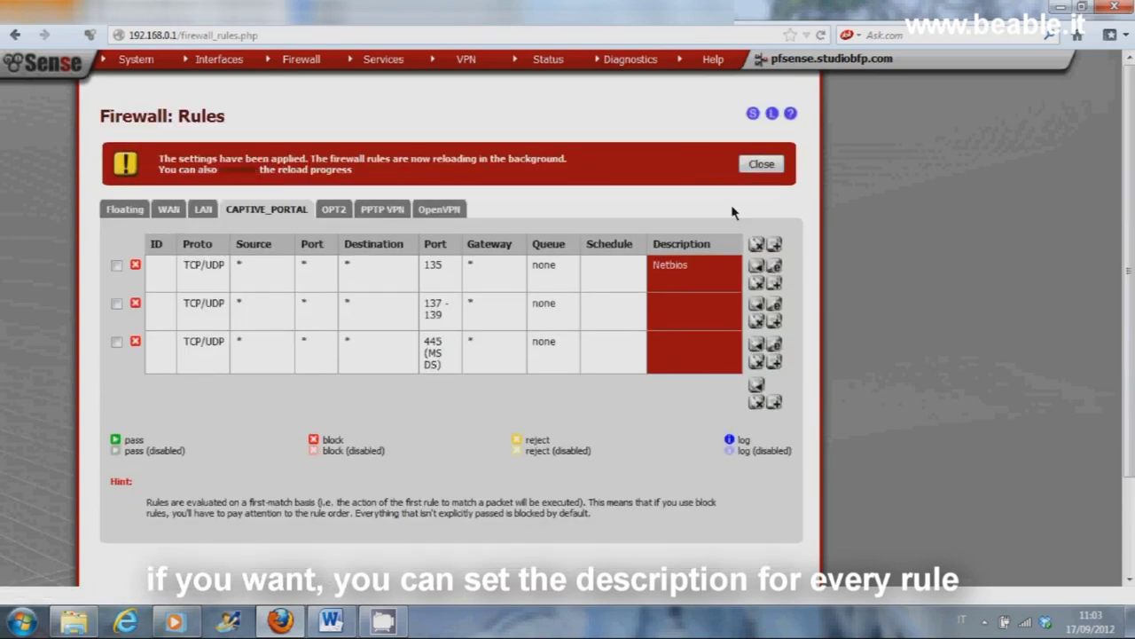
Step: Give the 137–139 rule the description 'Netbios', save, and apply
left_click(773, 304)
scroll(323, 426, "down", 5)
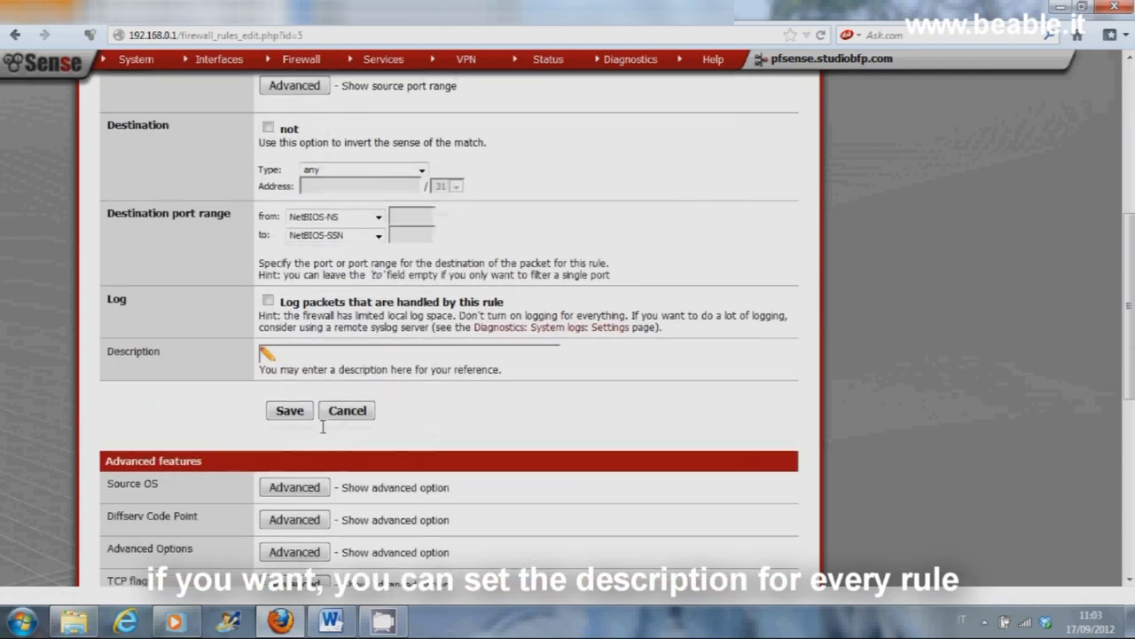
left_click(300, 352)
type("NetBio")
left_click(296, 411)
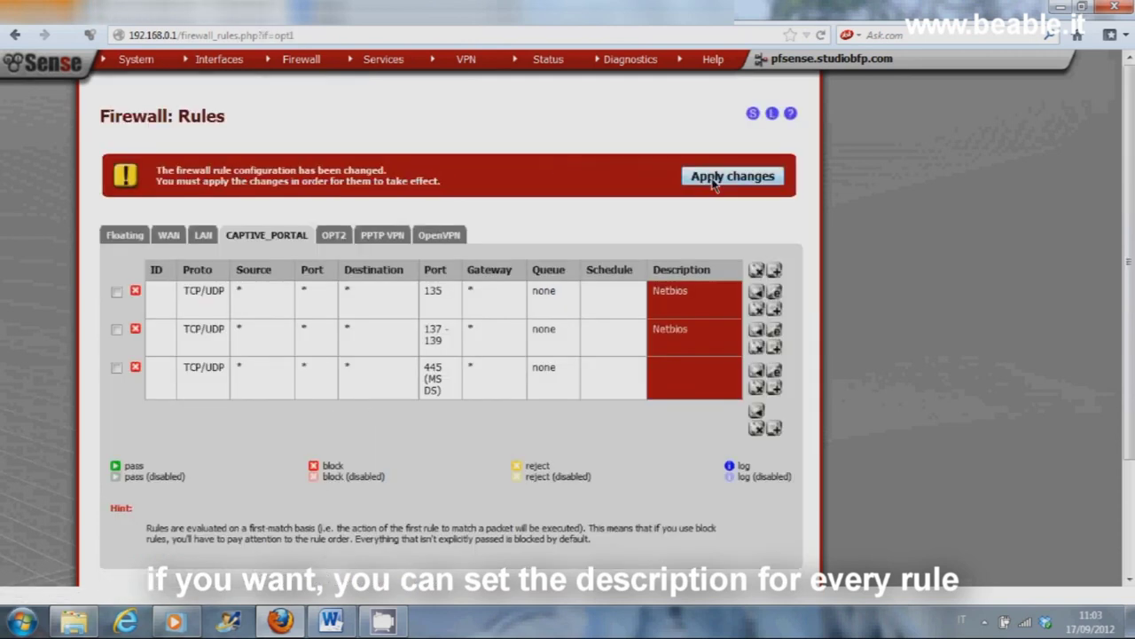
left_click(715, 179)
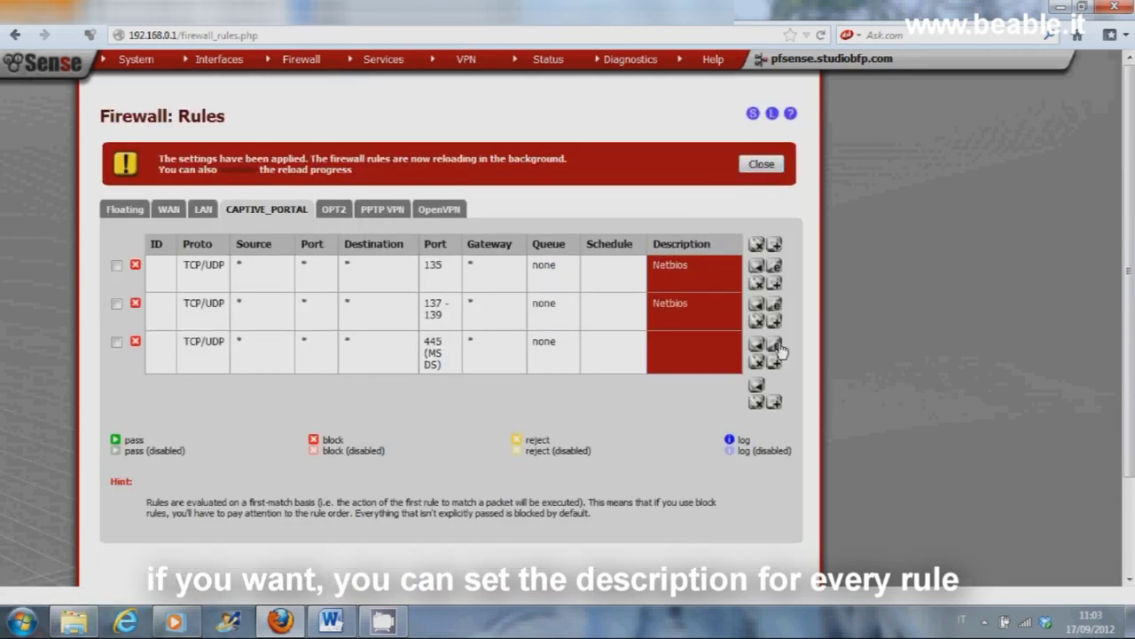
Step: Give the port 445 rule the description 'Netbios', save, and apply
left_click(774, 344)
scroll(336, 454, "down", 8)
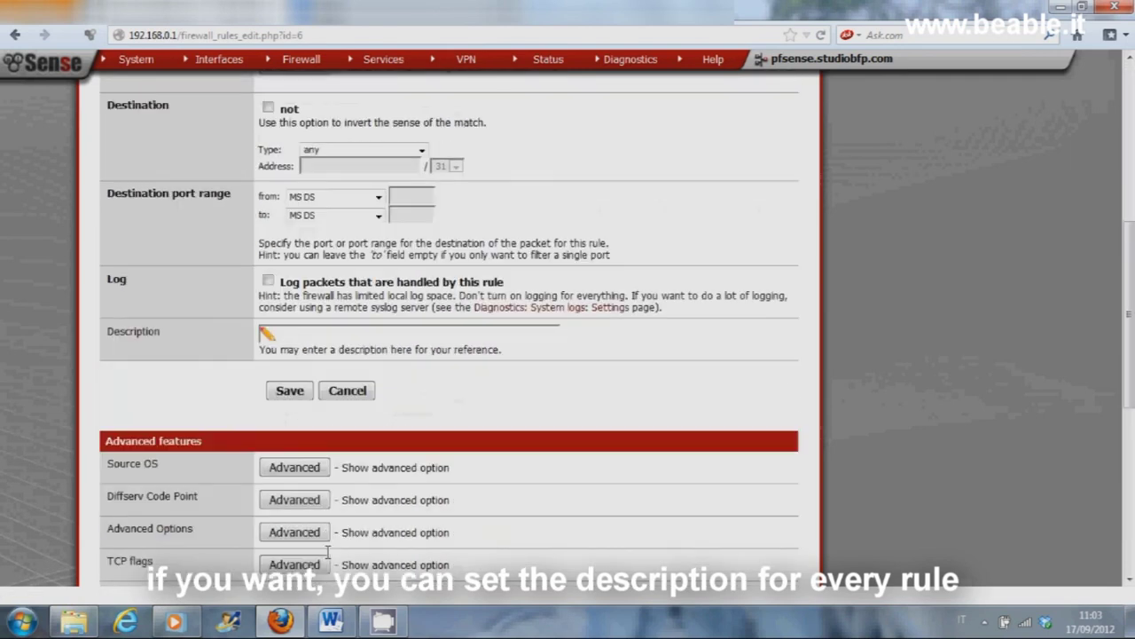
type("etB")
left_click(298, 392)
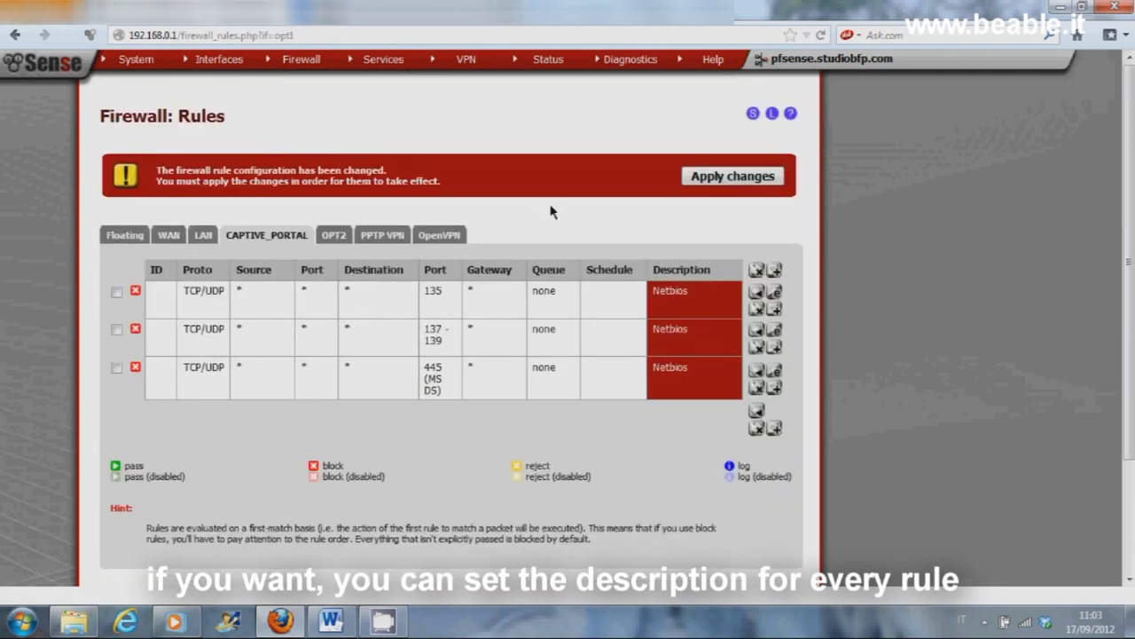
left_click(712, 181)
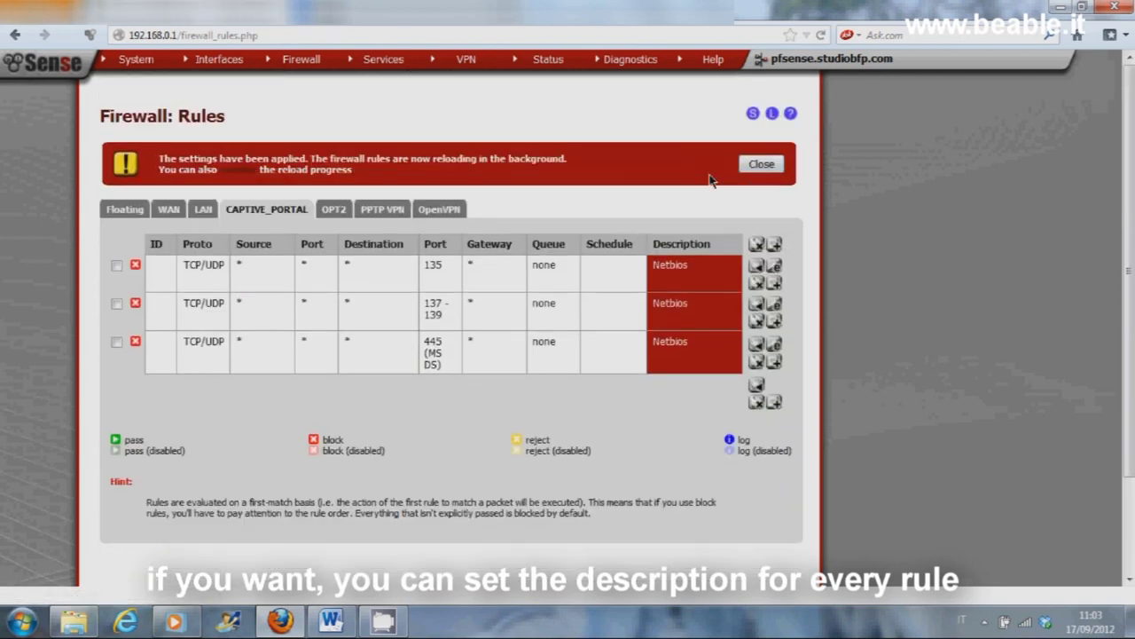
Step: Add a TCP rule for destination port 25 (SMTP), save it, and apply the changes
left_click(754, 169)
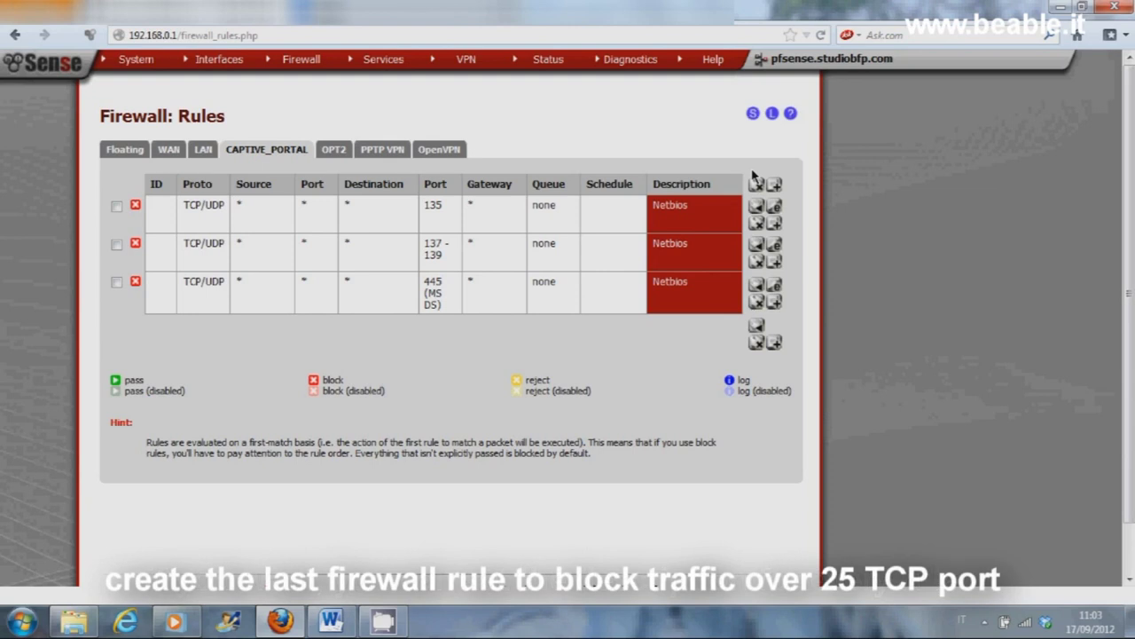
left_click(774, 344)
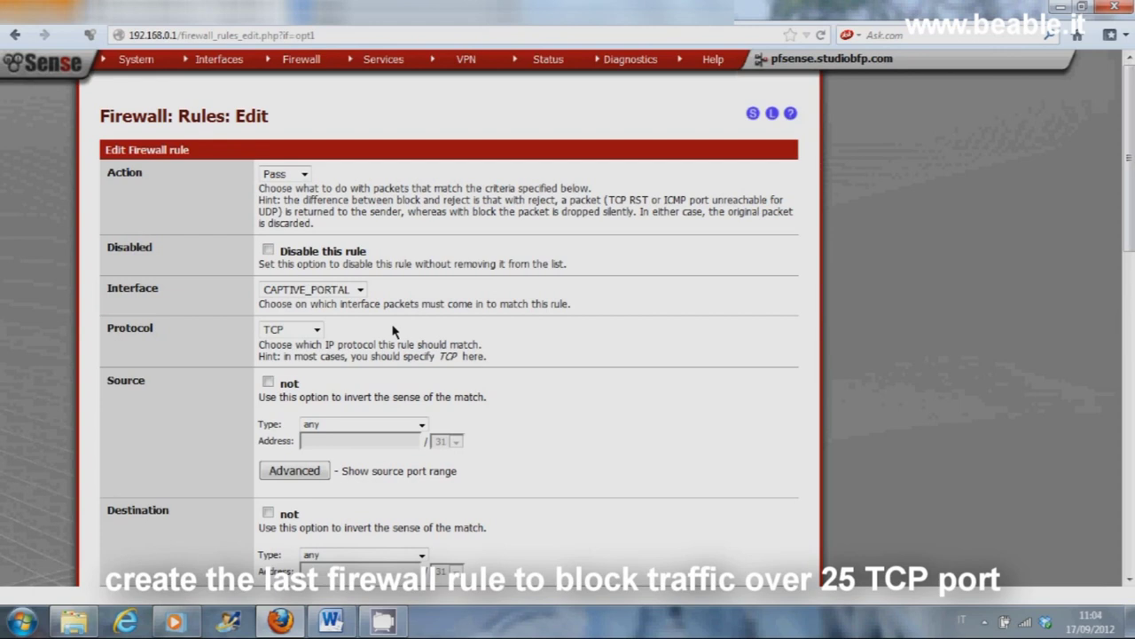
scroll(395, 330, "down", 4)
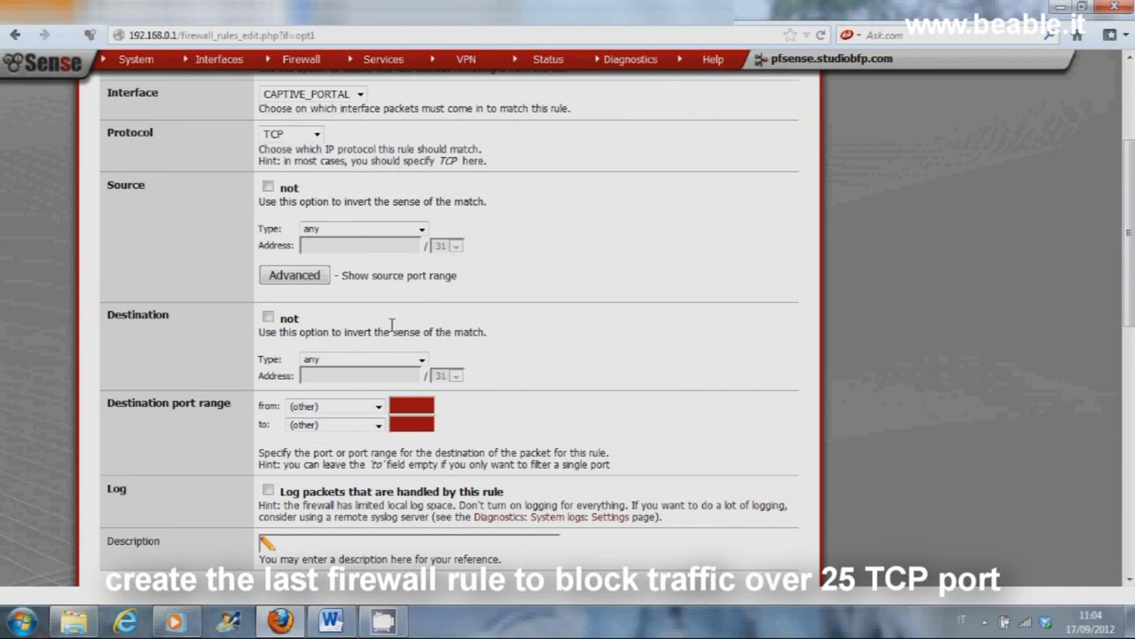
left_click(379, 406)
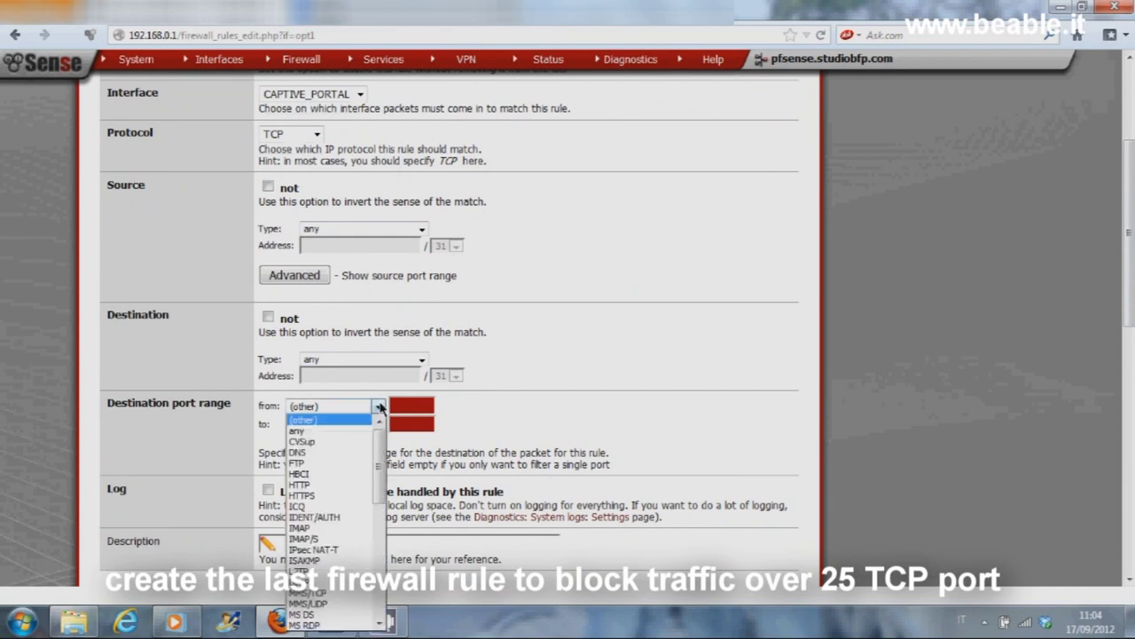
left_click(303, 420)
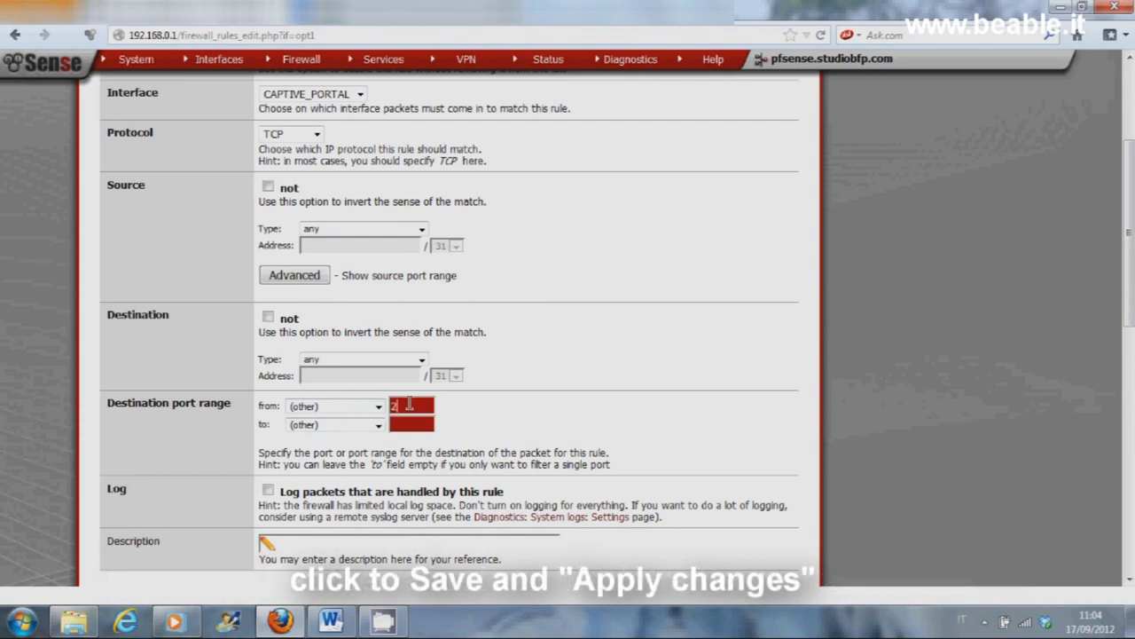
left_click(407, 423)
scroll(462, 415, "down", 4)
left_click(280, 402)
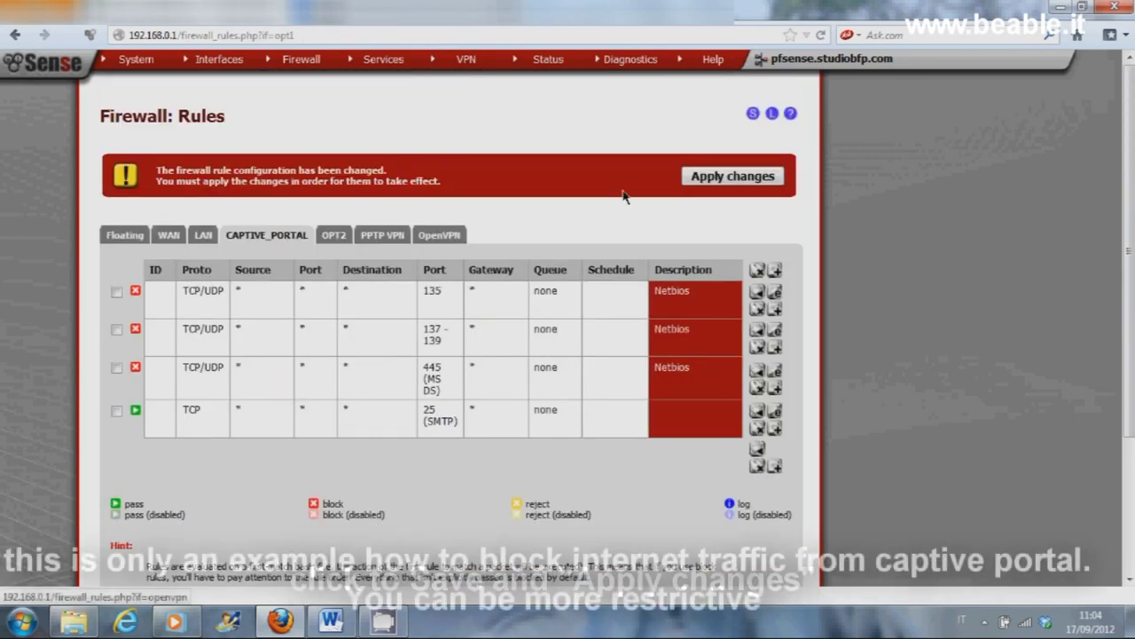
left_click(709, 178)
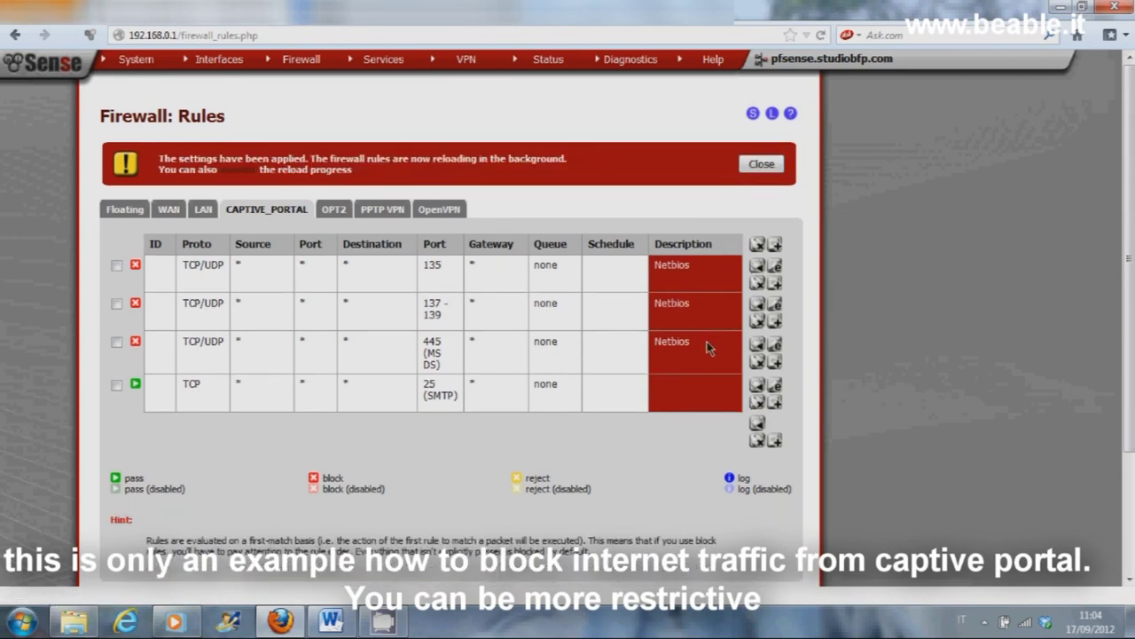
Step: Give the port 25 pass rule the description 'SMTP', save it, and apply the firewall changes
double_click(742, 400)
scroll(646, 428, "down", 5)
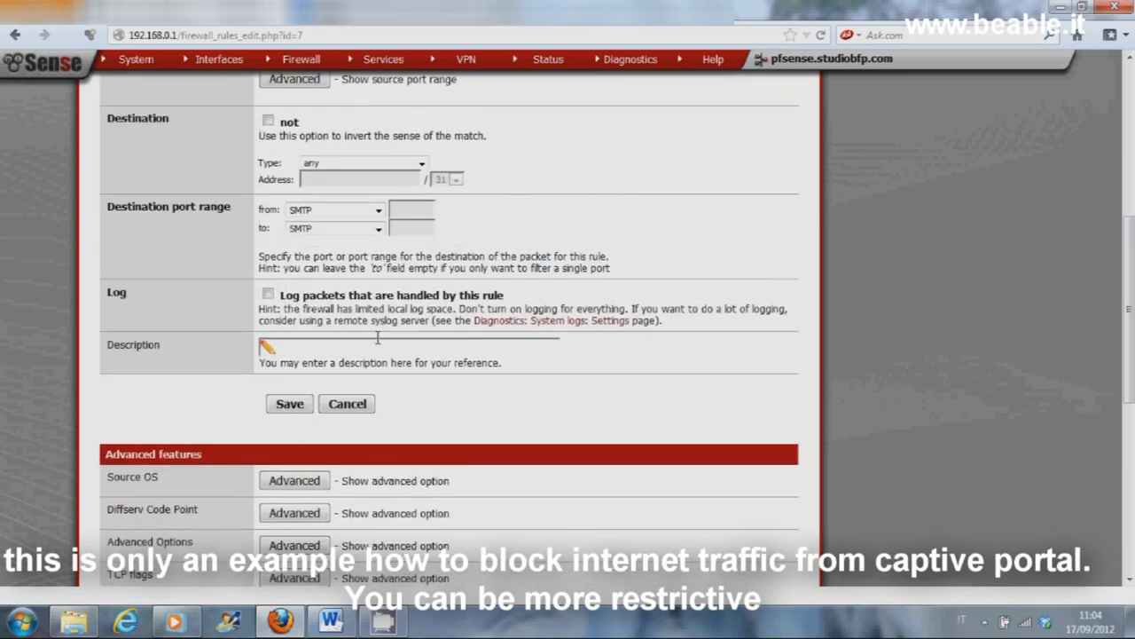
type("SMTP")
left_click(289, 405)
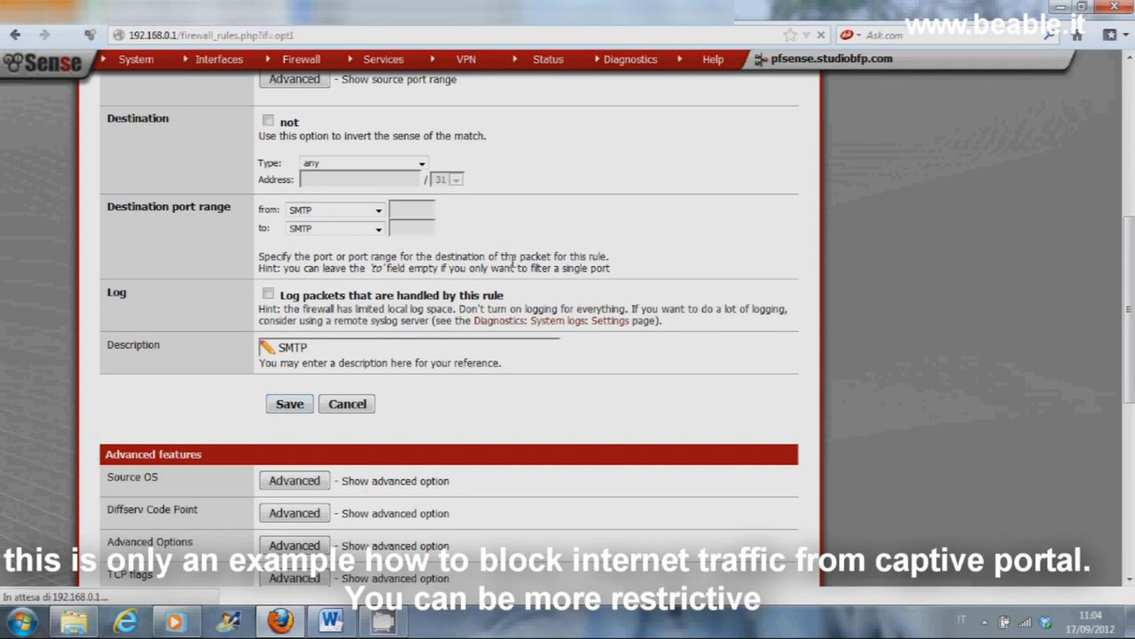
left_click(721, 177)
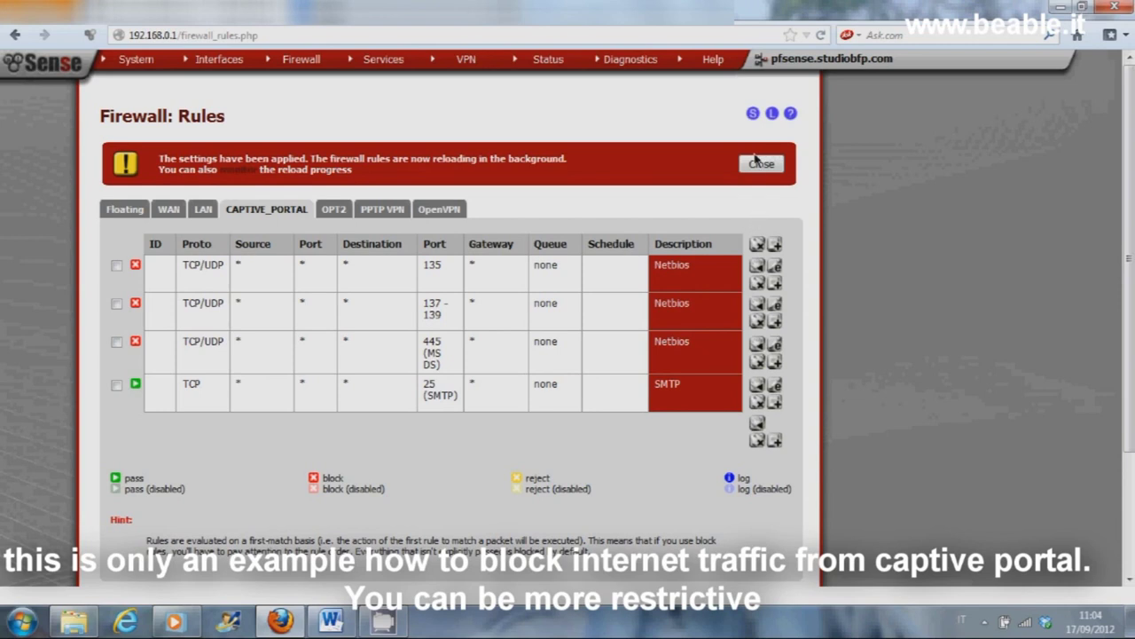
left_click(756, 163)
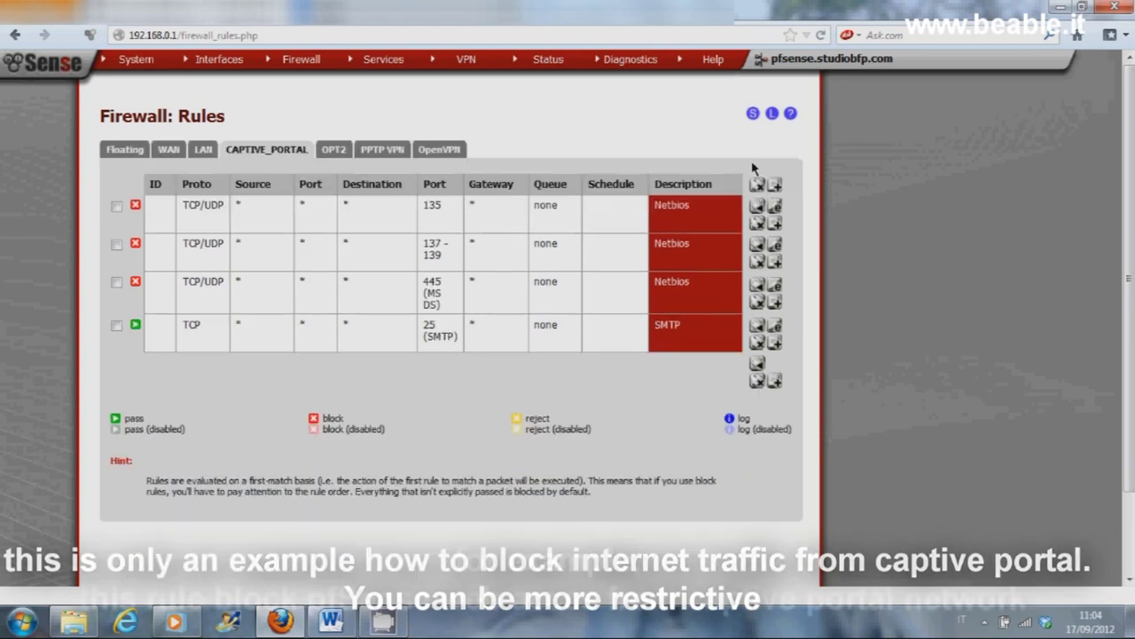
Step: Start a new captive portal rule with destination single host 192.168.3.1, ports 80 to 80
left_click(775, 381)
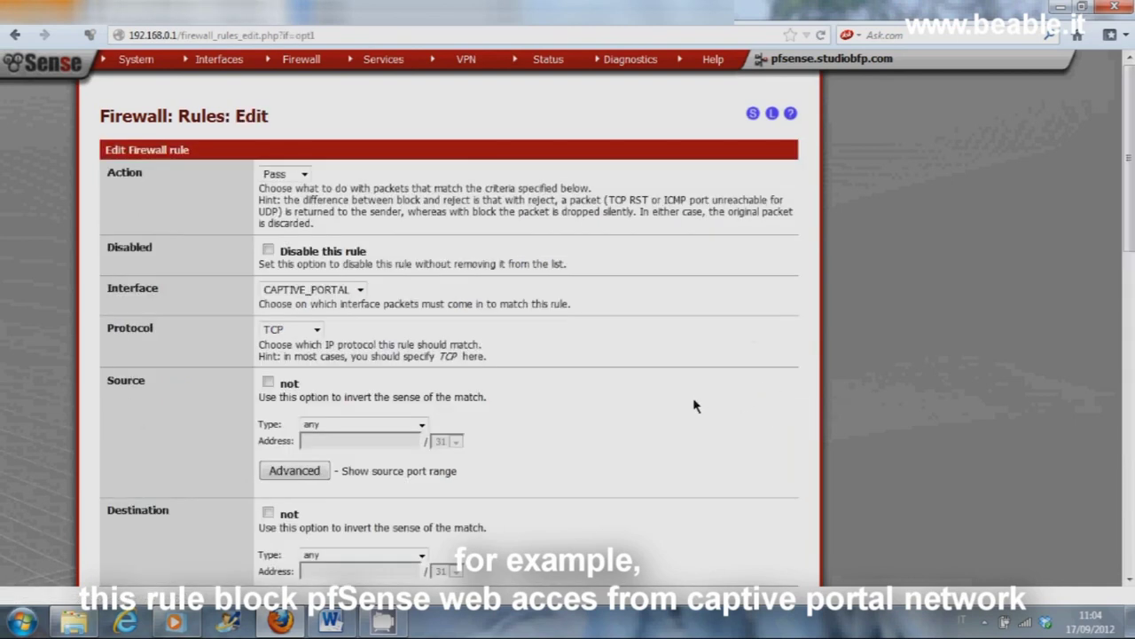
scroll(589, 391, "down", 4)
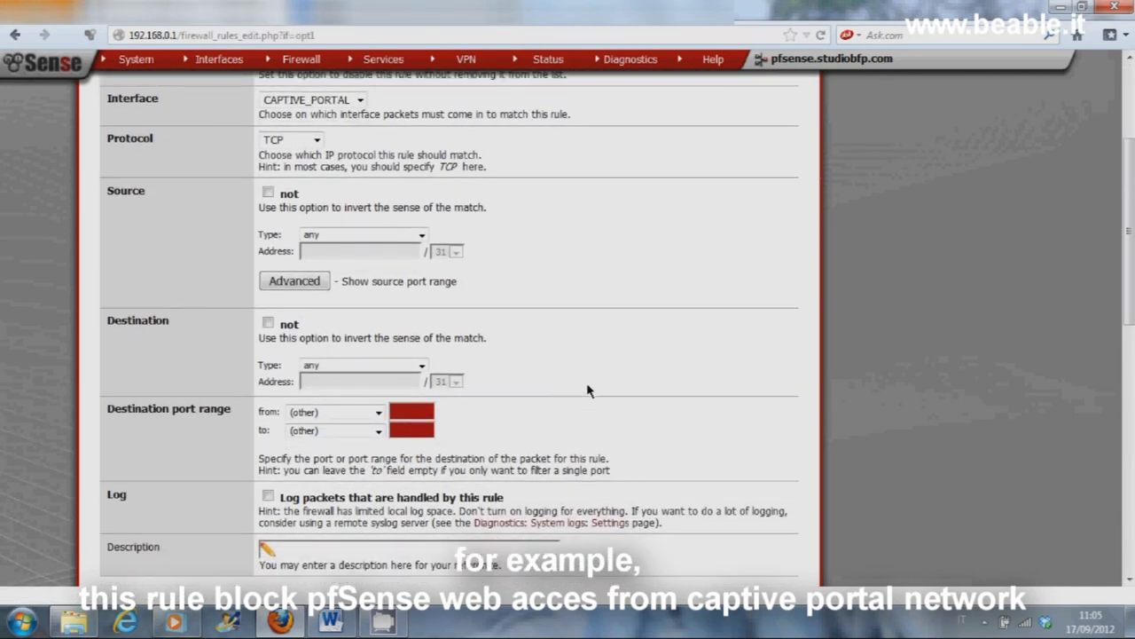
left_click(421, 367)
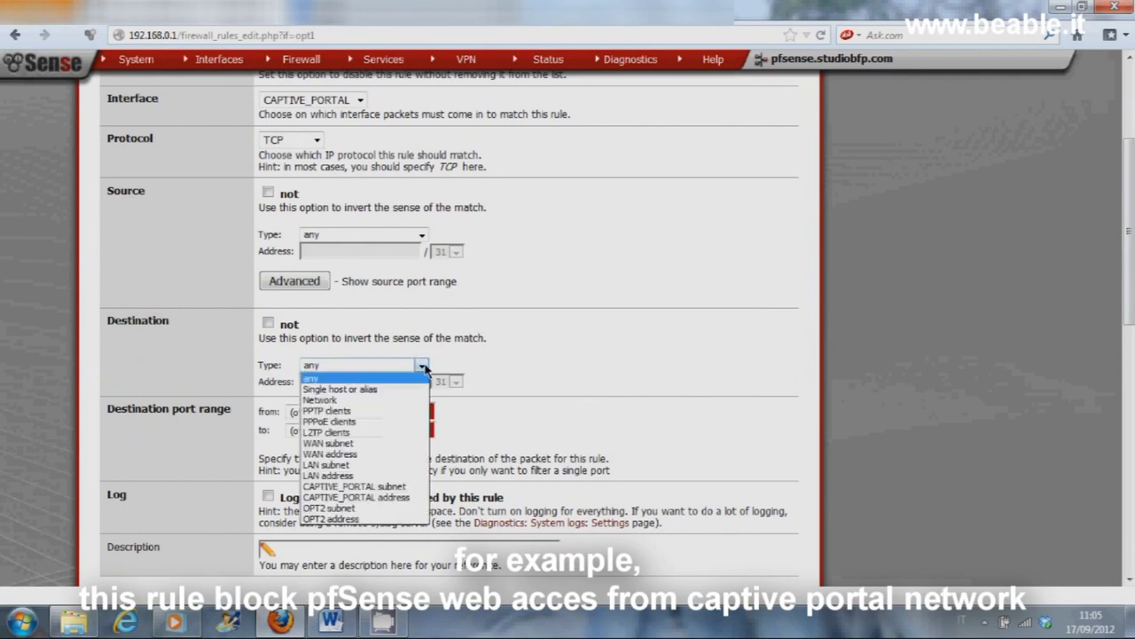
left_click(352, 390)
left_click(421, 366)
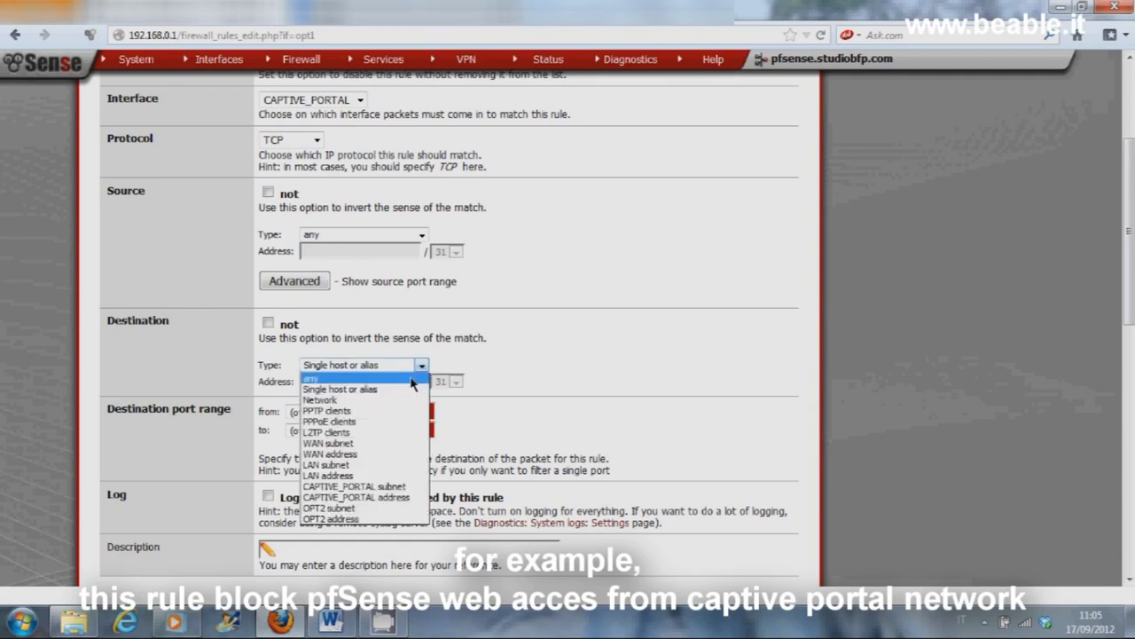
left_click(401, 390)
type("192.168.3.1")
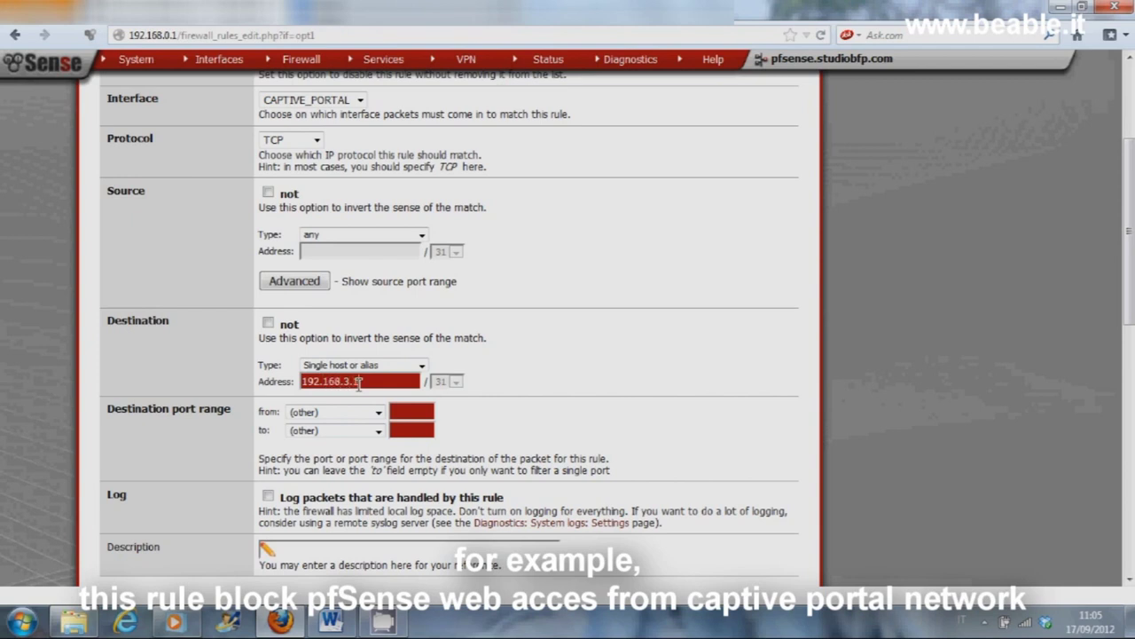
left_click(402, 409)
left_click(402, 431)
Step: Set the new rule's action to Block, save it, and apply the changes
left_click_drag(1130, 293, 1129, 238)
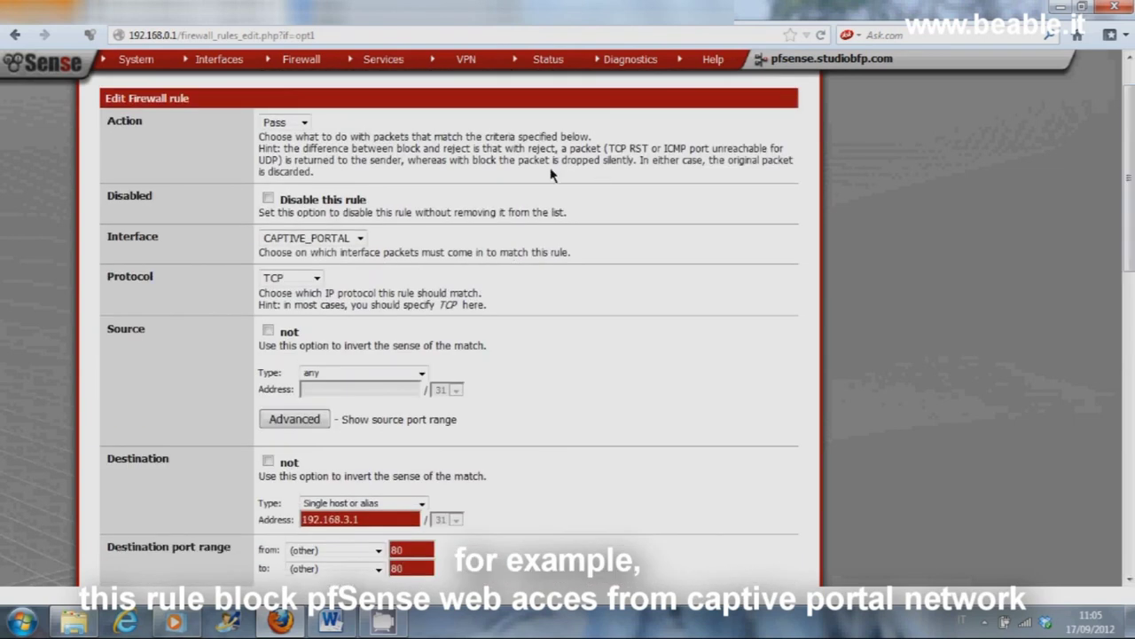
left_click(304, 123)
left_click(275, 152)
left_click_drag(1130, 187, 1130, 294)
left_click(285, 270)
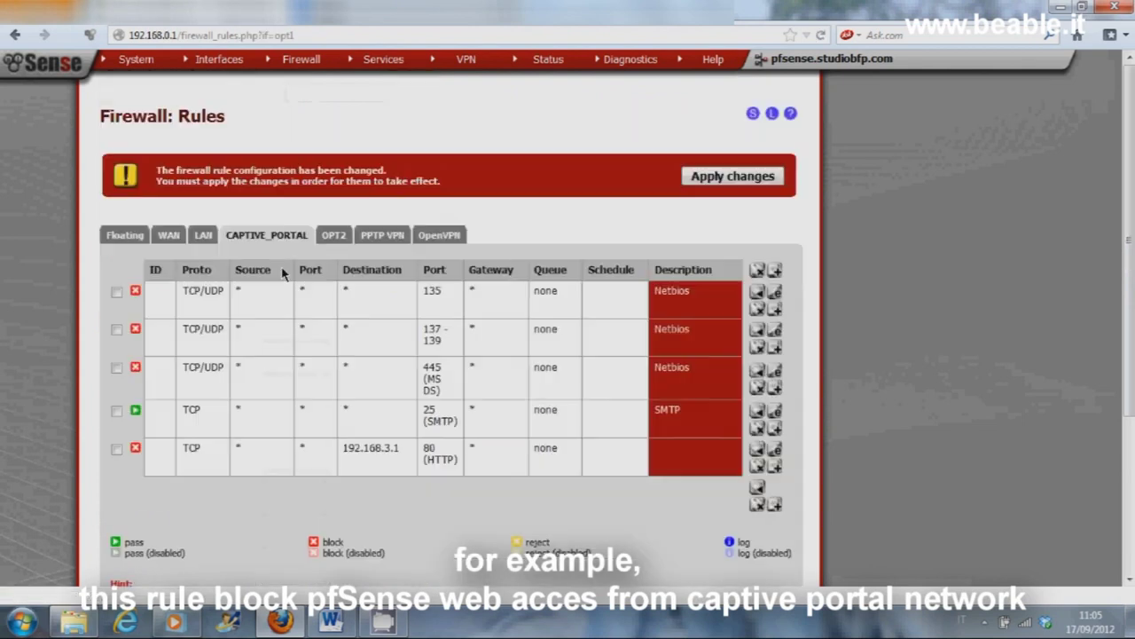
left_click(714, 179)
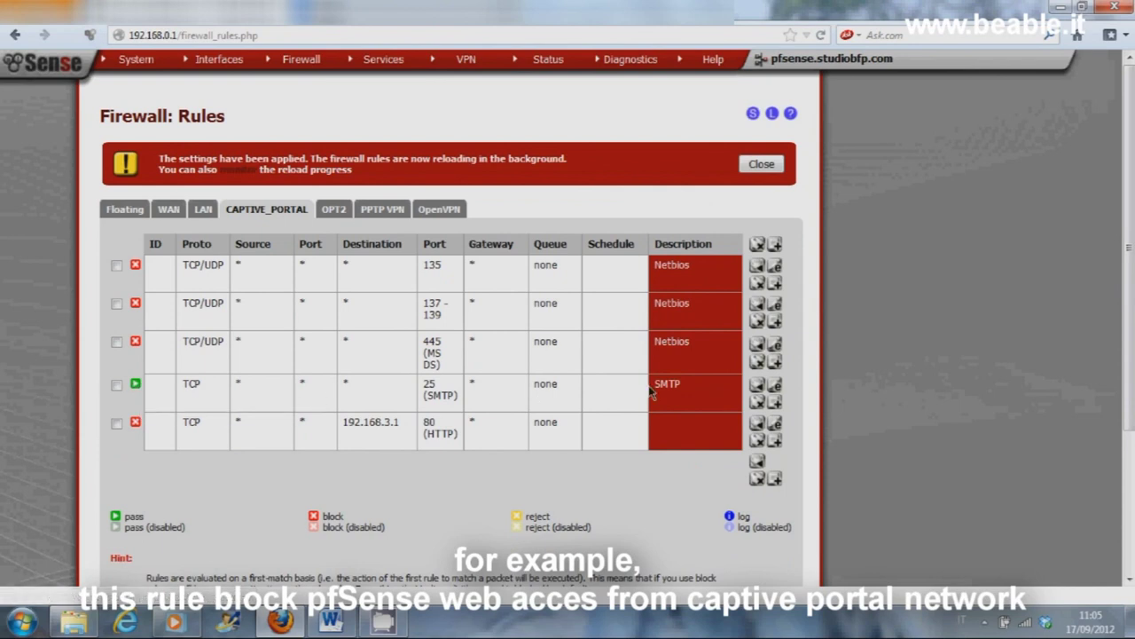
Step: Switch the SMTP rule's action from Pass to Block, save and apply, and begin another rule
left_click(774, 385)
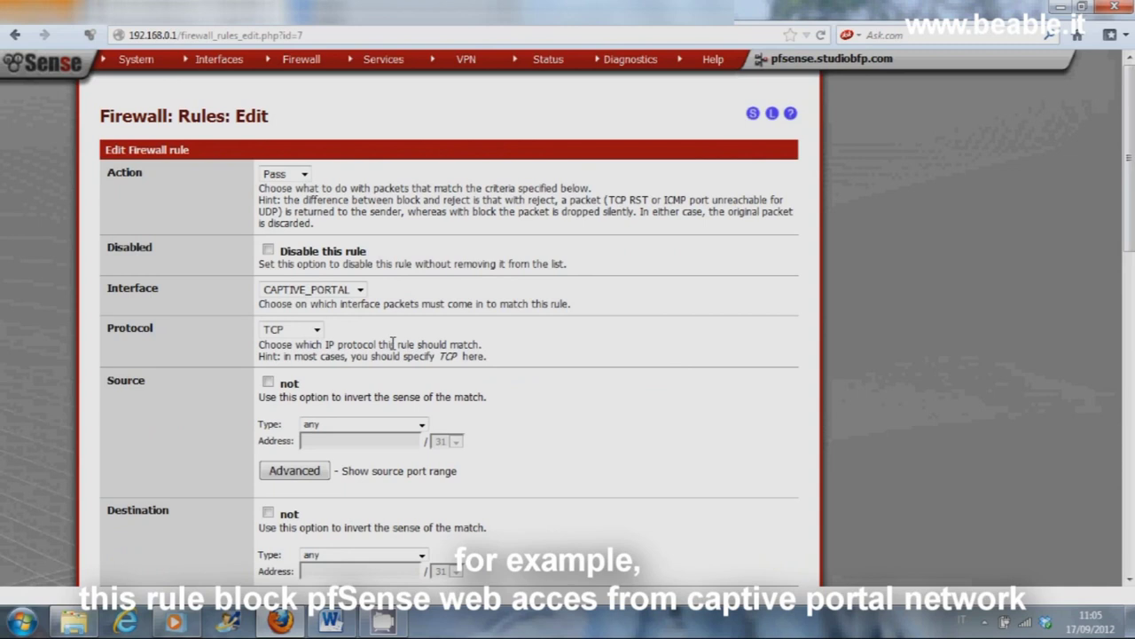
left_click(303, 175)
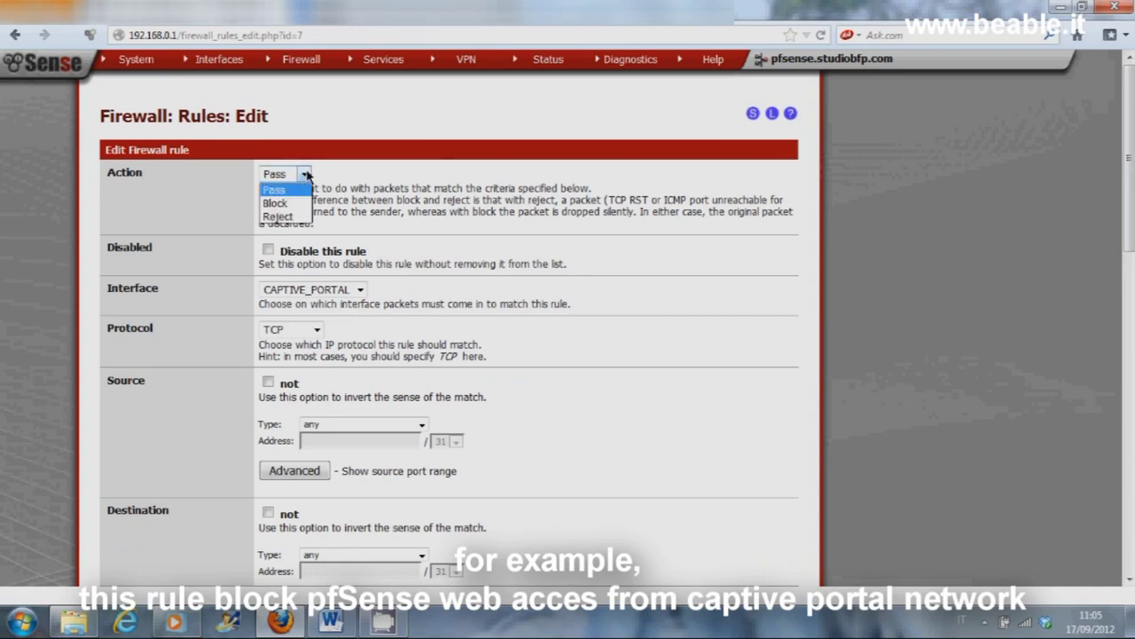
left_click(276, 203)
scroll(672, 288, "down", 7)
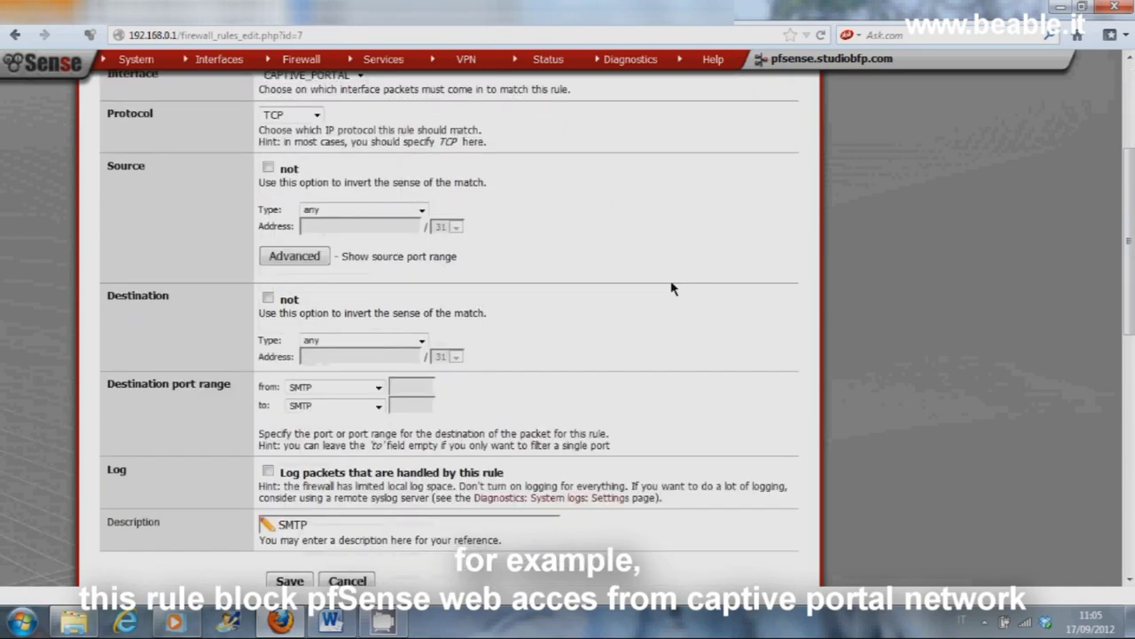
left_click(288, 204)
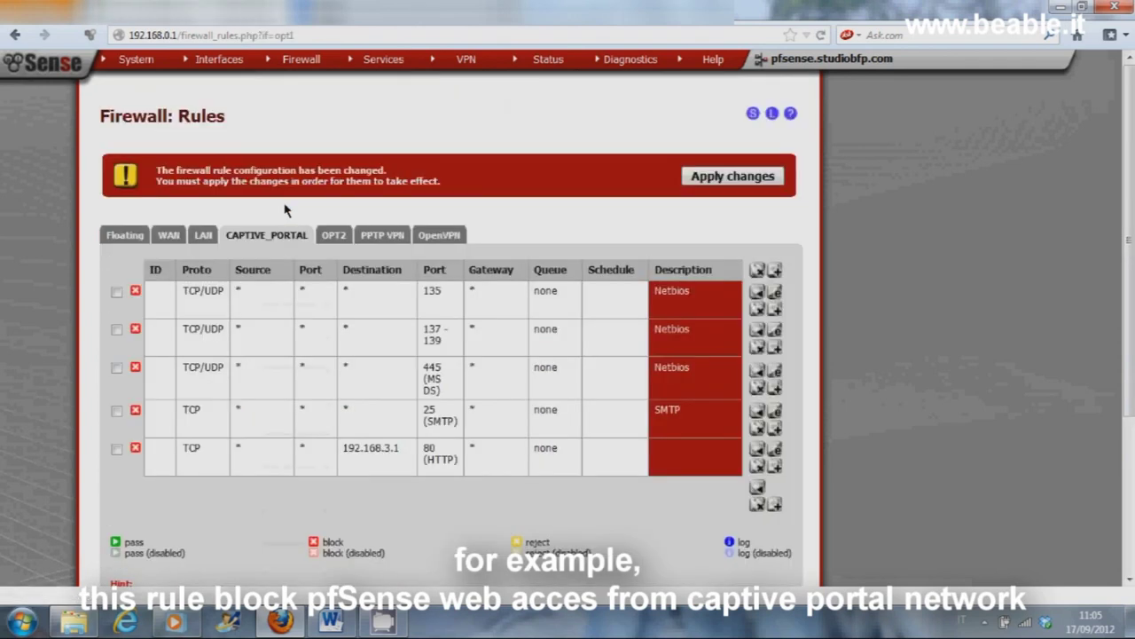
left_click(715, 182)
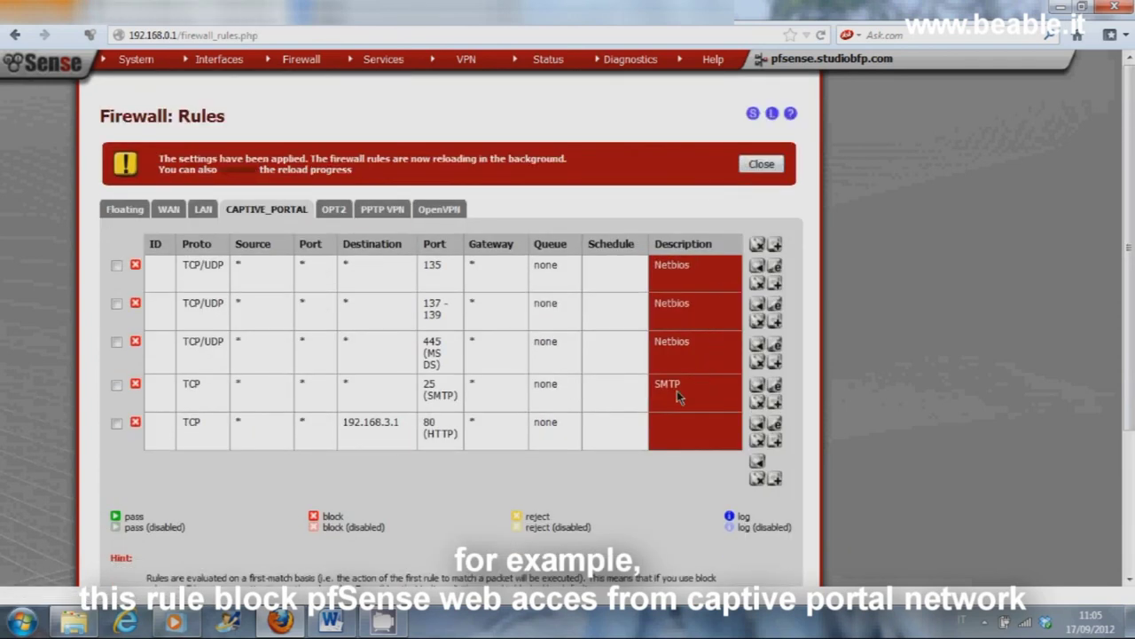
left_click(775, 479)
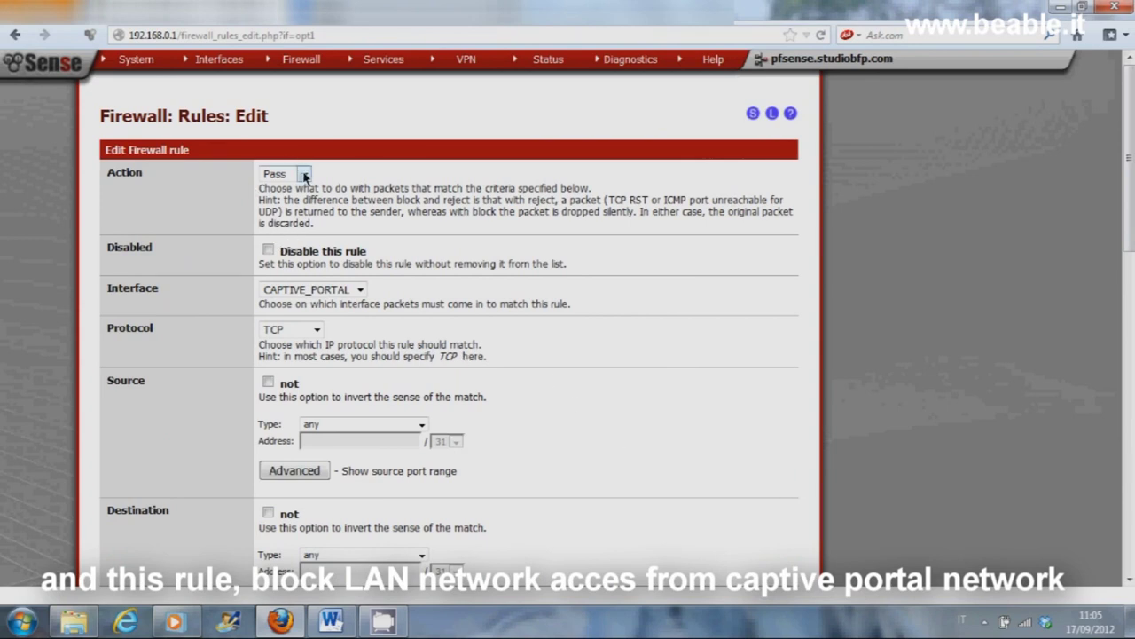
Step: Make the new rule pass TCP/UDP to any destination except the LAN subnet, then save and apply
scroll(451, 279, "down", 4)
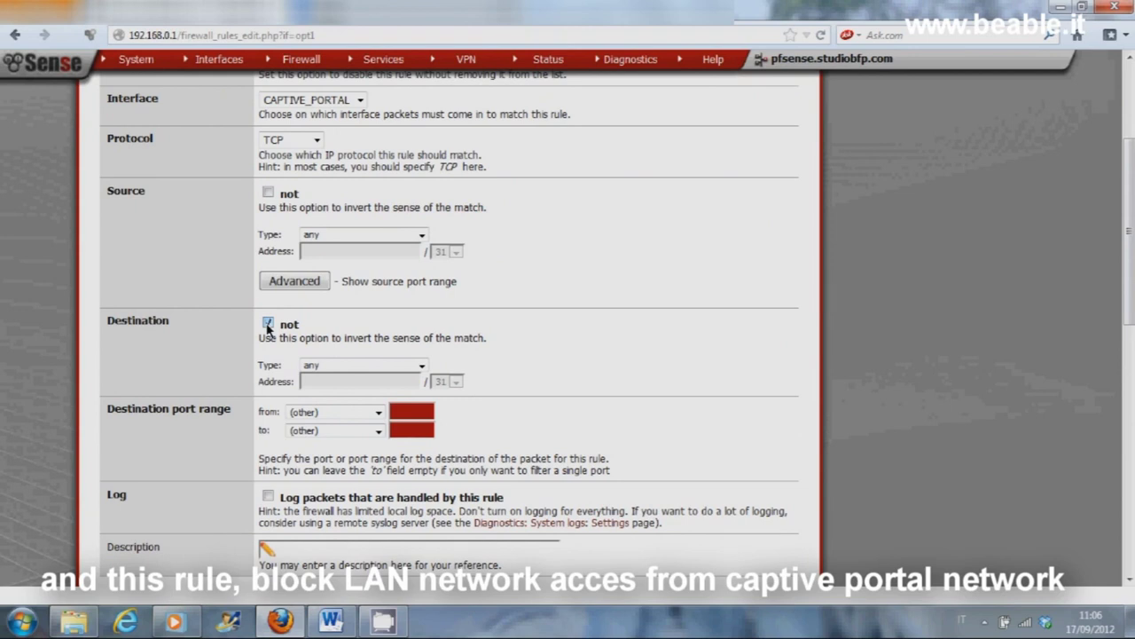
scroll(583, 319, "up", 4)
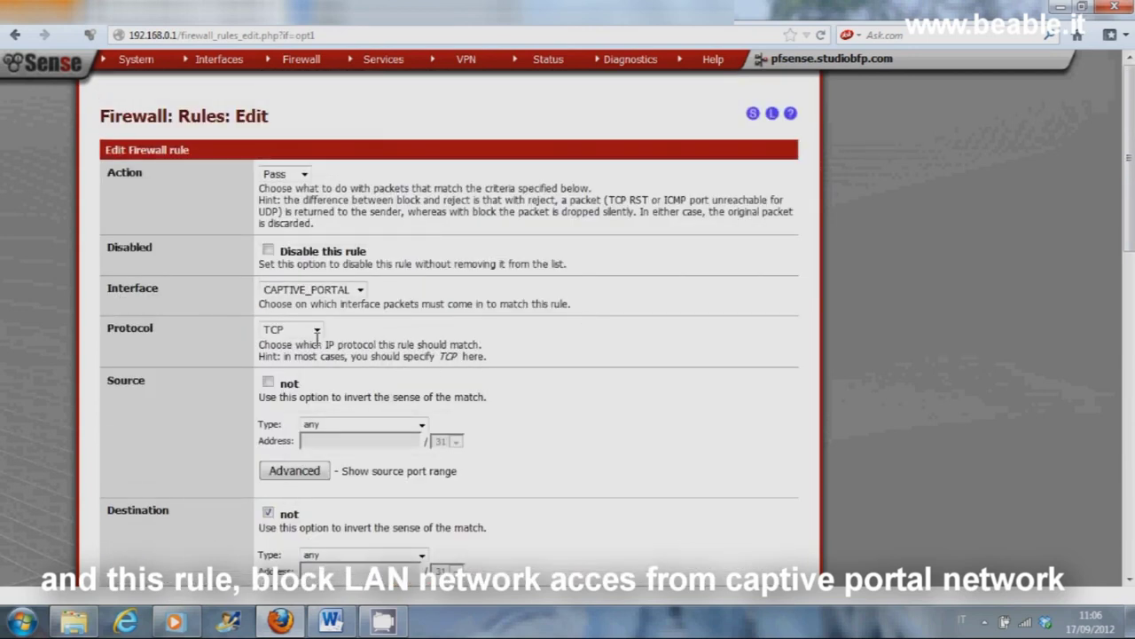
left_click(316, 333)
left_click(301, 375)
scroll(643, 359, "down", 6)
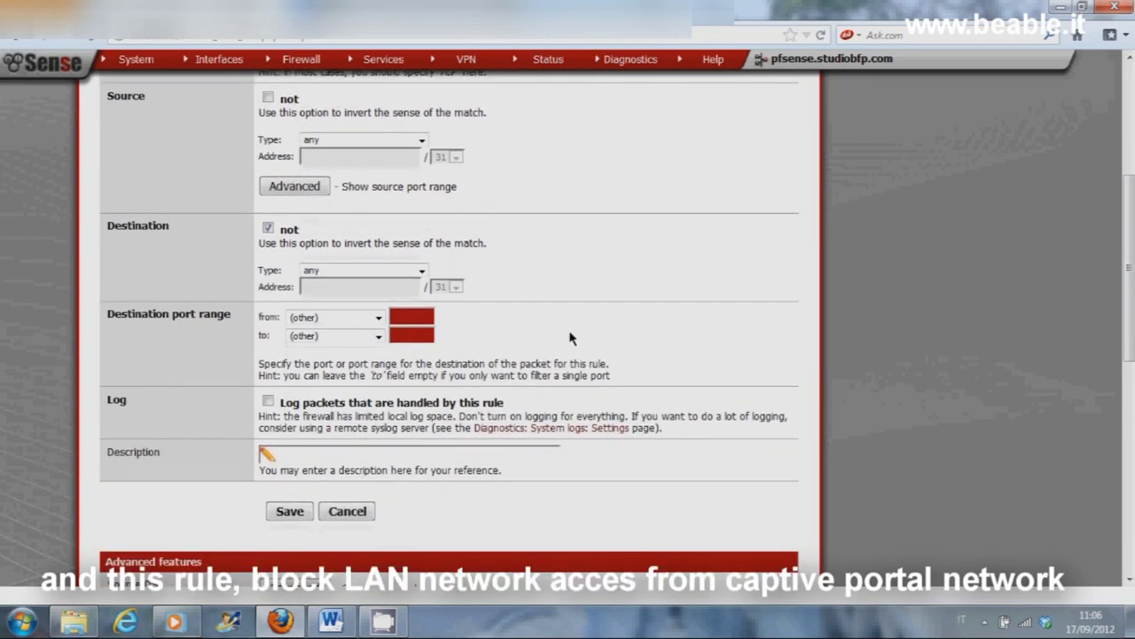
left_click(422, 272)
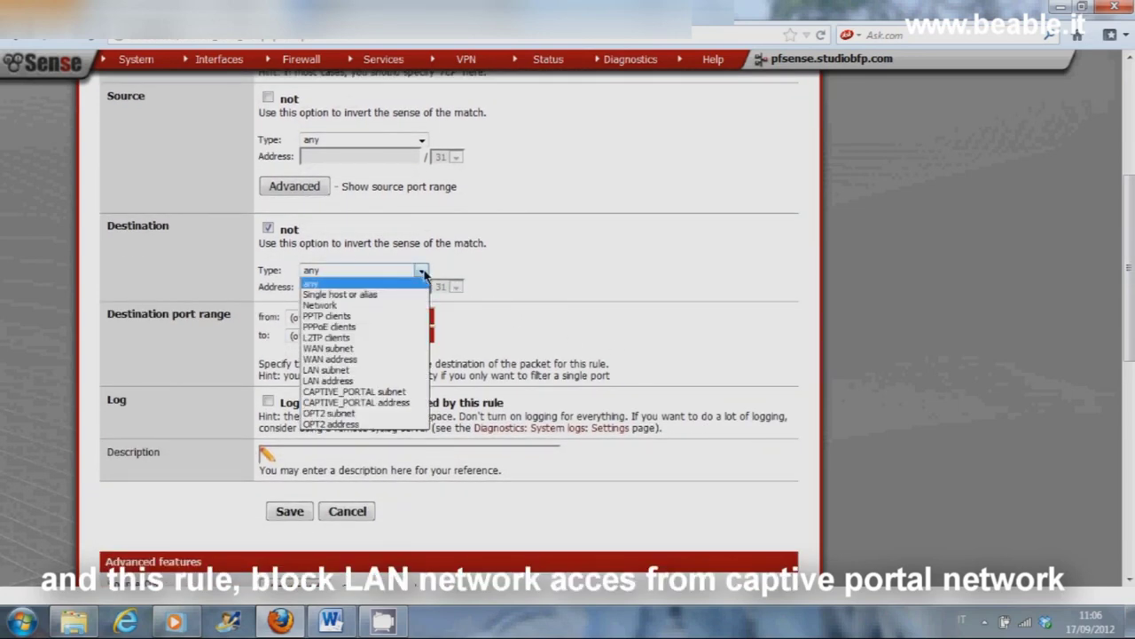
left_click(388, 369)
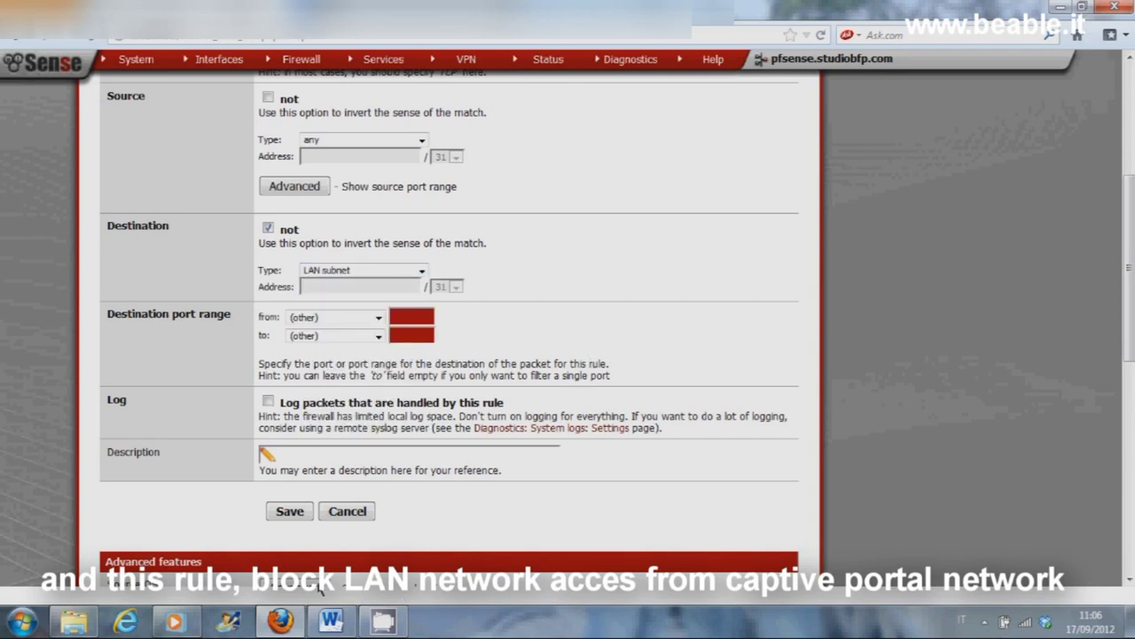
left_click(291, 512)
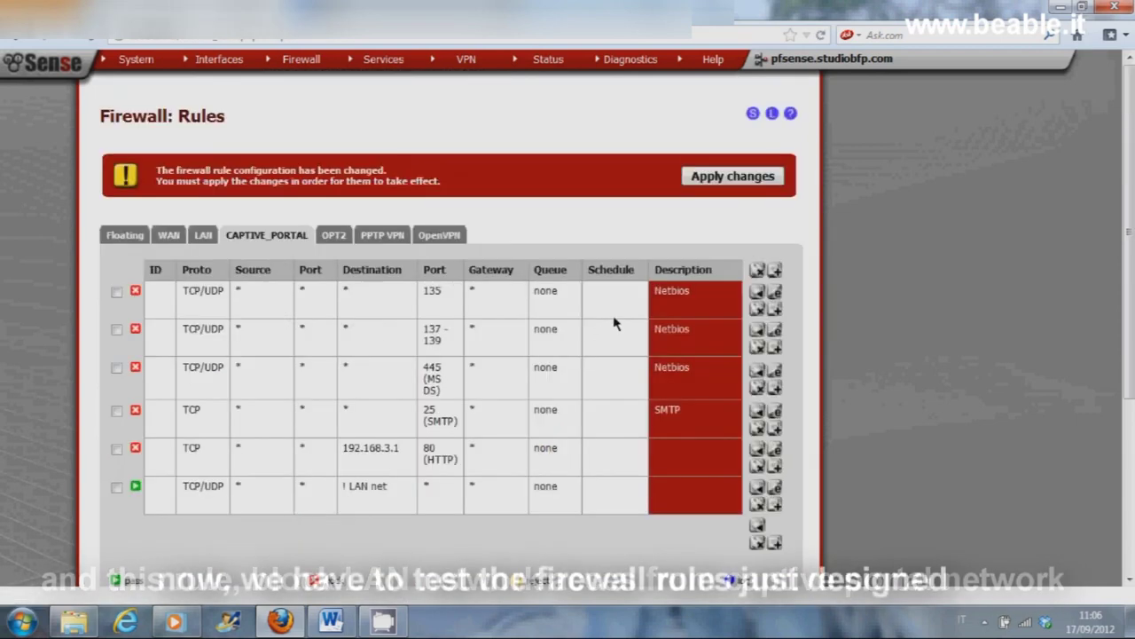
left_click(706, 178)
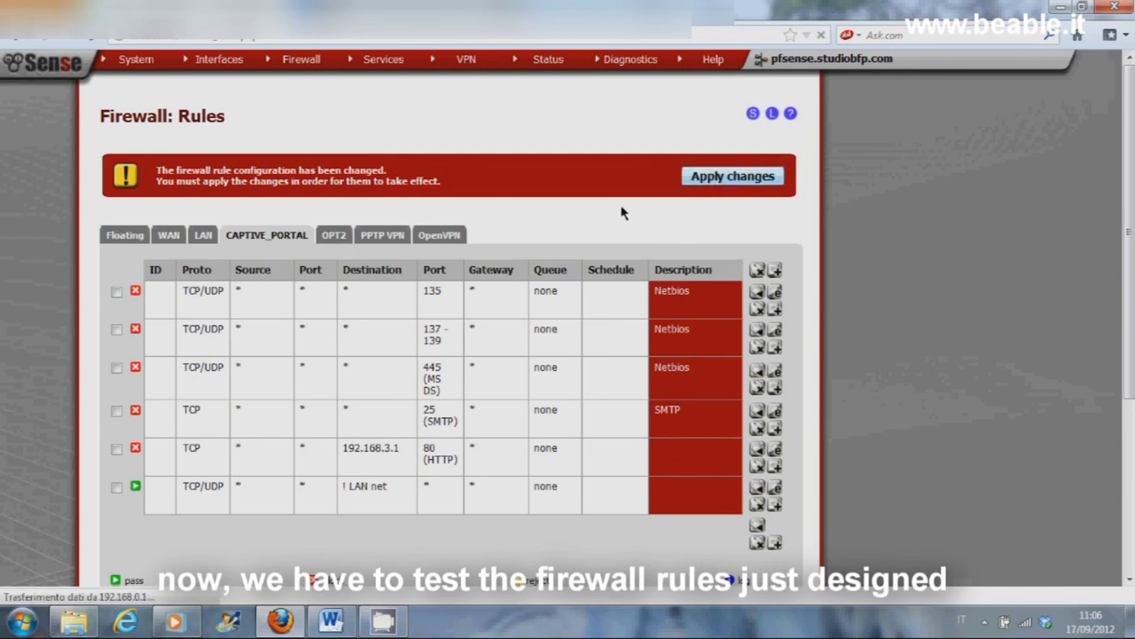
Step: Log in to the captive portal with the portal user's credentials and center the Logout window
left_click(761, 166)
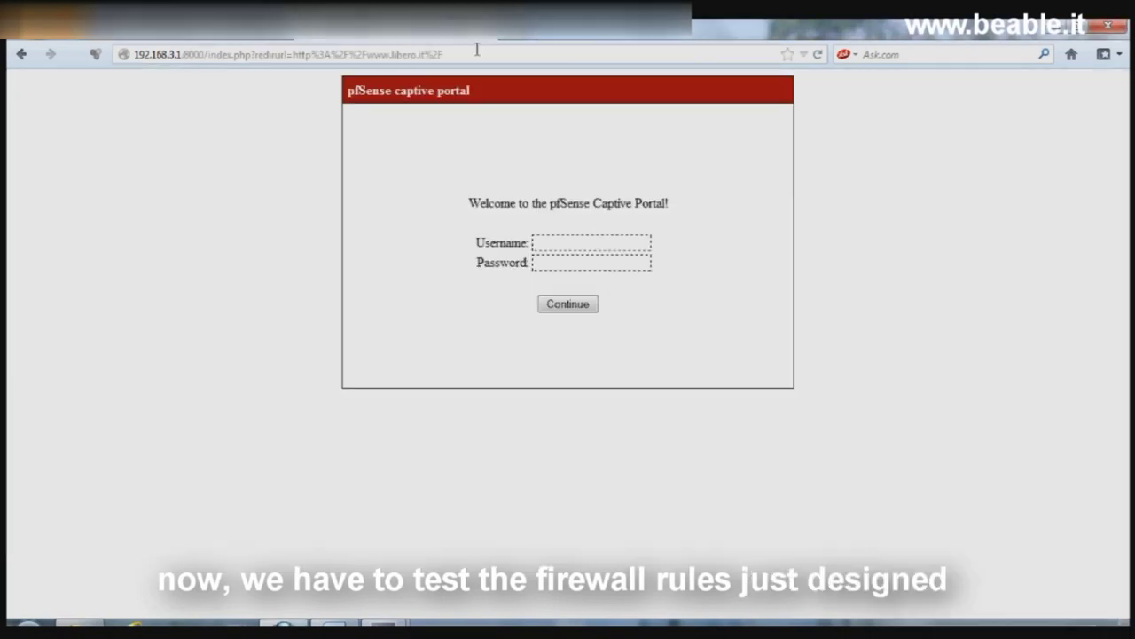
left_click(590, 236)
type("niko")
key("Tab")
key("Return")
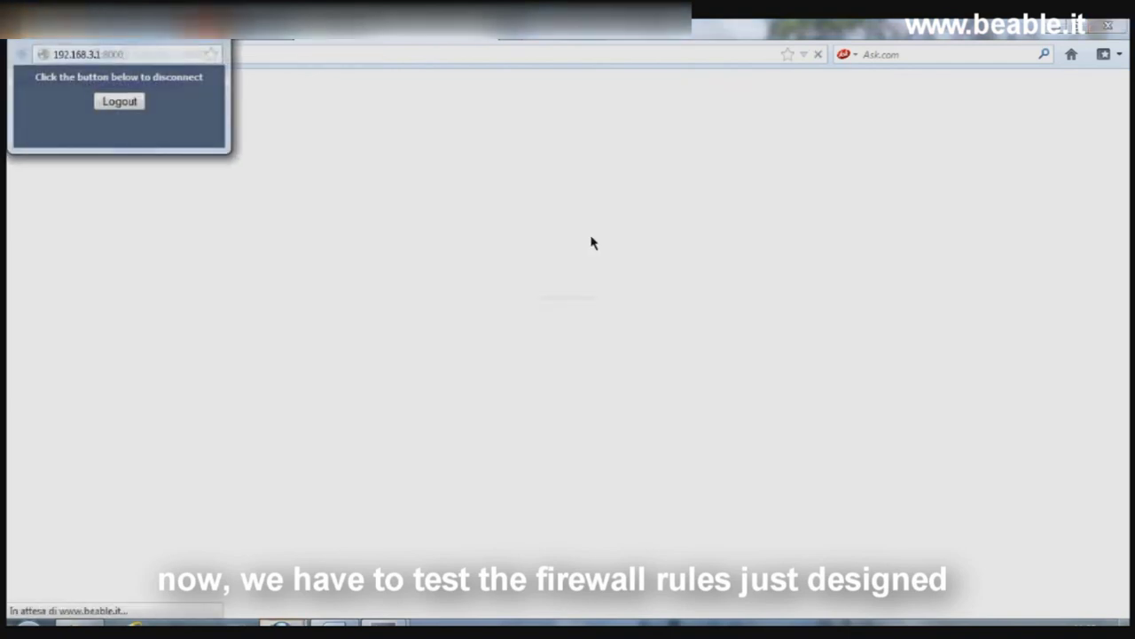
left_click_drag(114, 37, 674, 353)
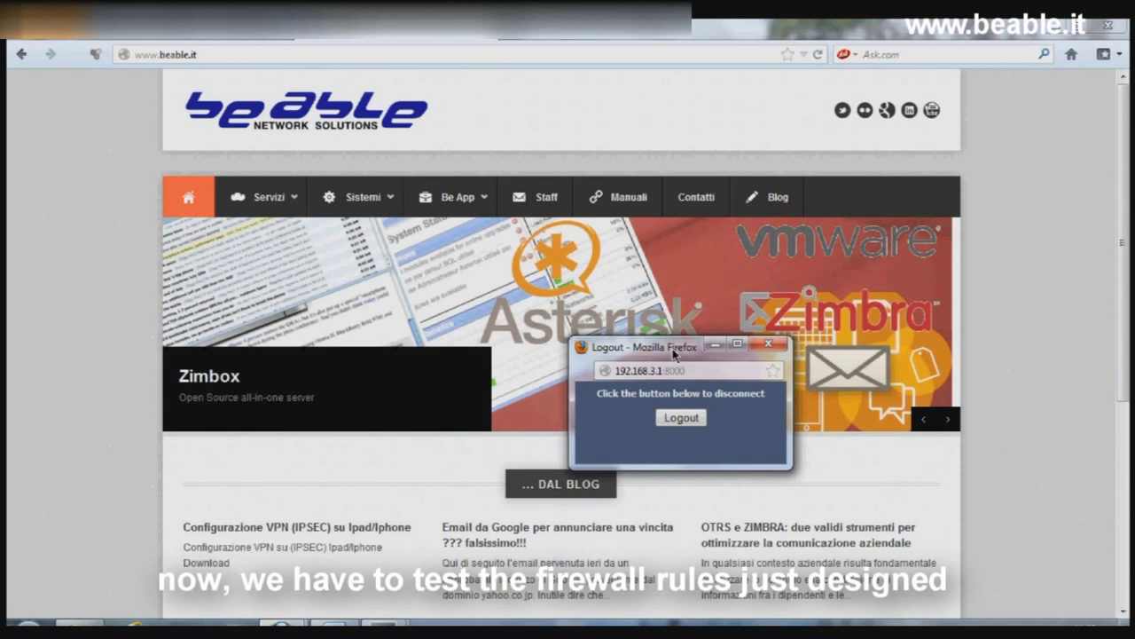
Step: Open the beable.it Be App > Virtual Appliance > Asterisk page in Firefox
left_click(173, 53)
type("192.1")
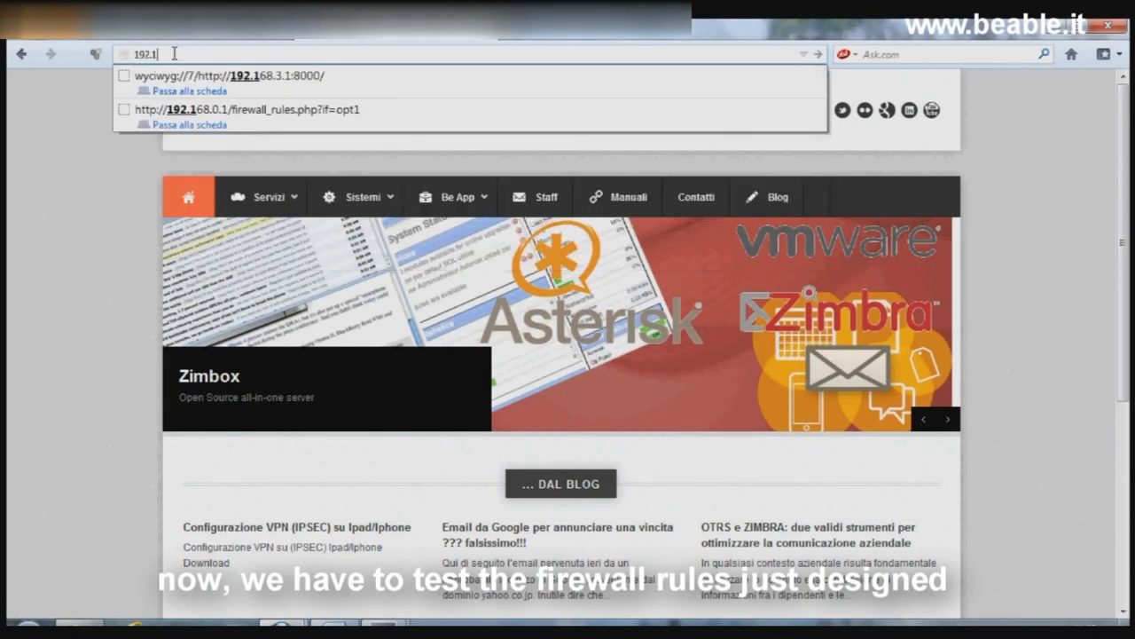
type("68.3.1")
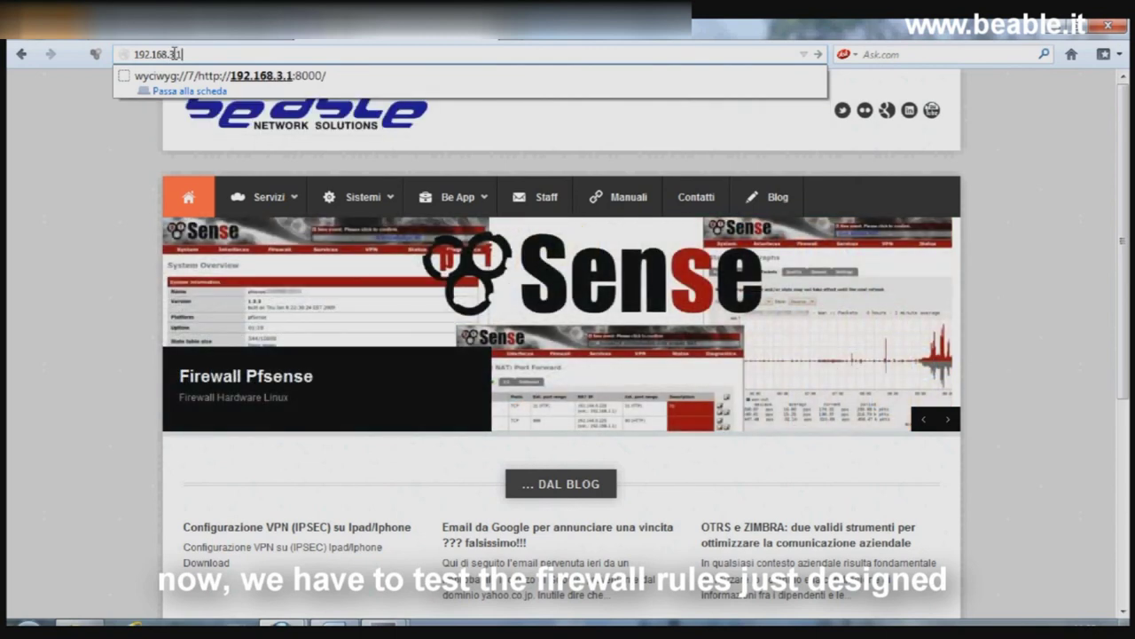
key("BackSpace")
key("BackSpace")
key("BackSpace")
key("BackSpace")
key("BackSpace")
key("BackSpace")
key("BackSpace")
key("BackSpace")
key("BackSpace")
key("BackSpace")
key("BackSpace")
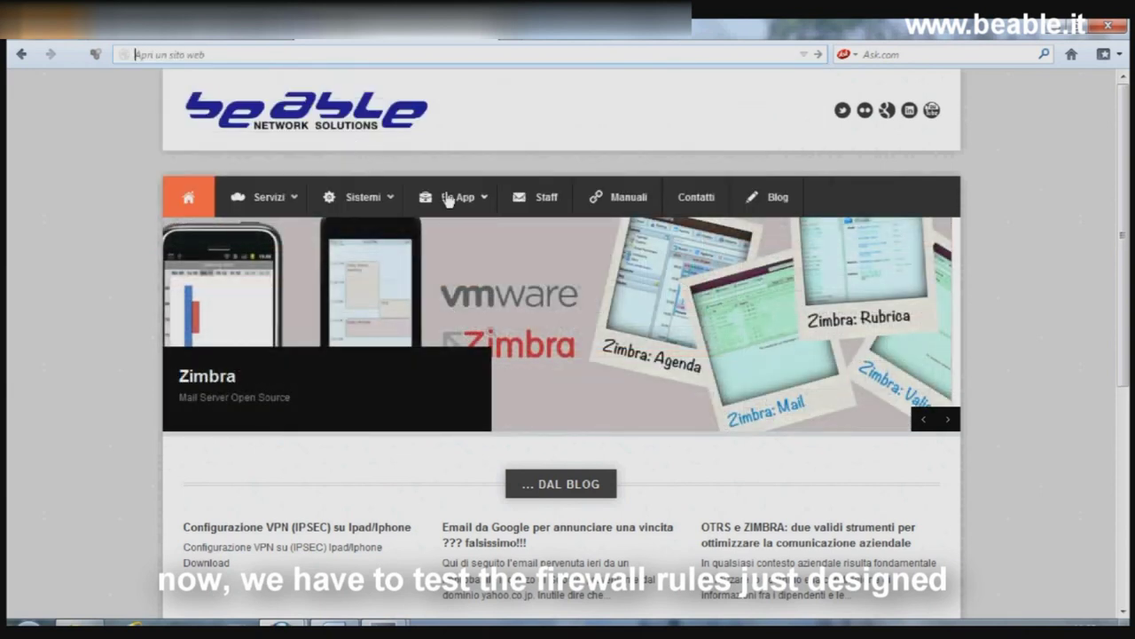
mouse_move(452, 199)
mouse_move(466, 234)
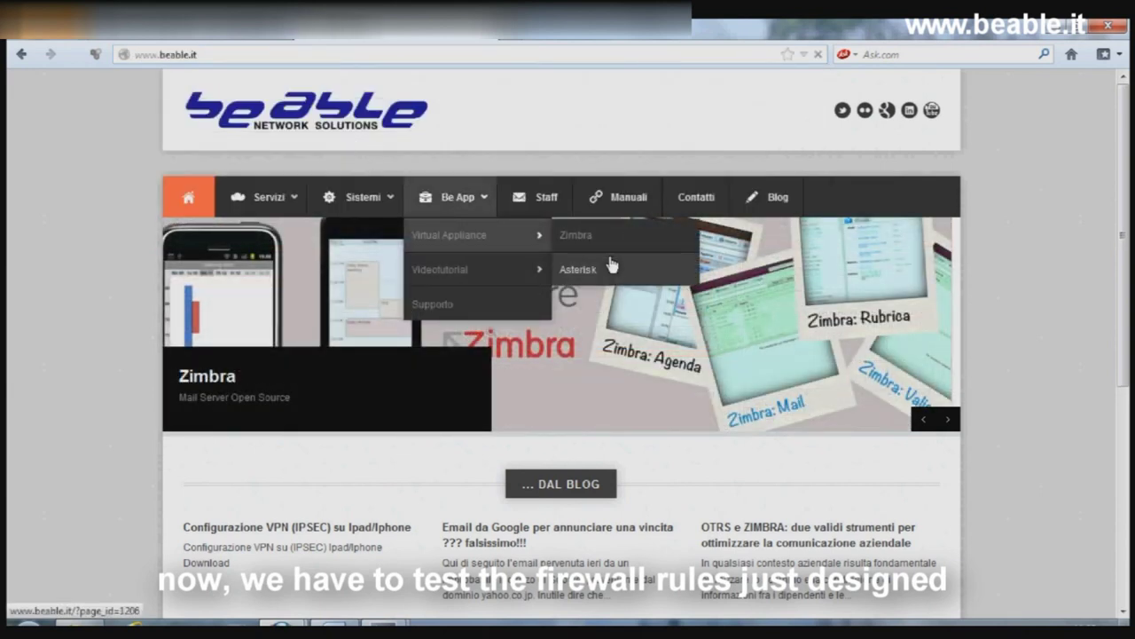
left_click(677, 300)
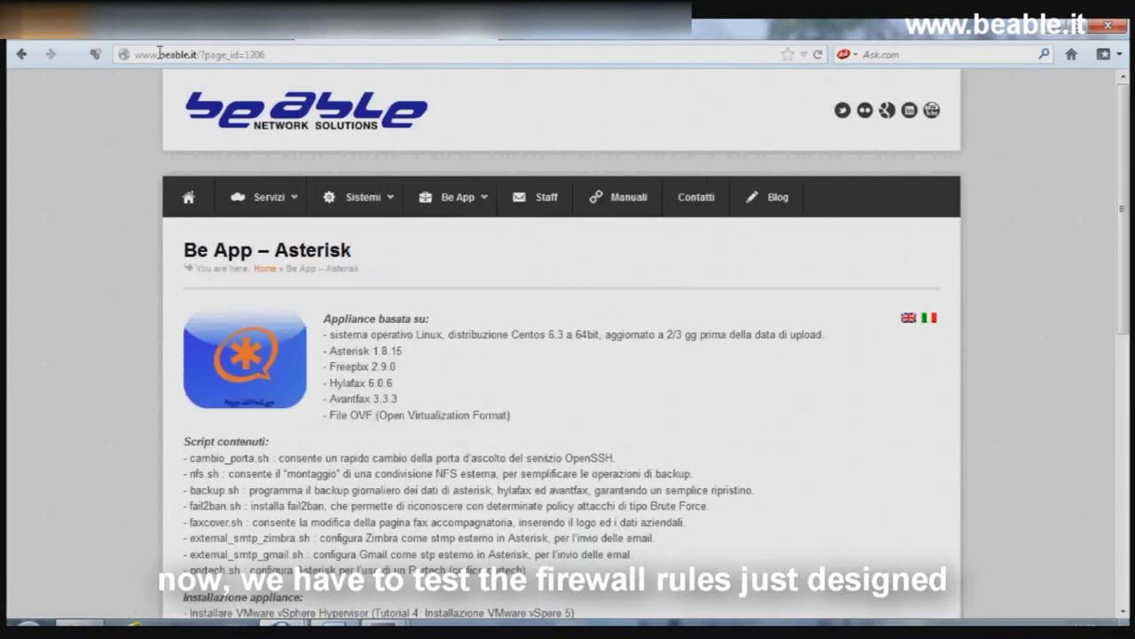
left_click(165, 55)
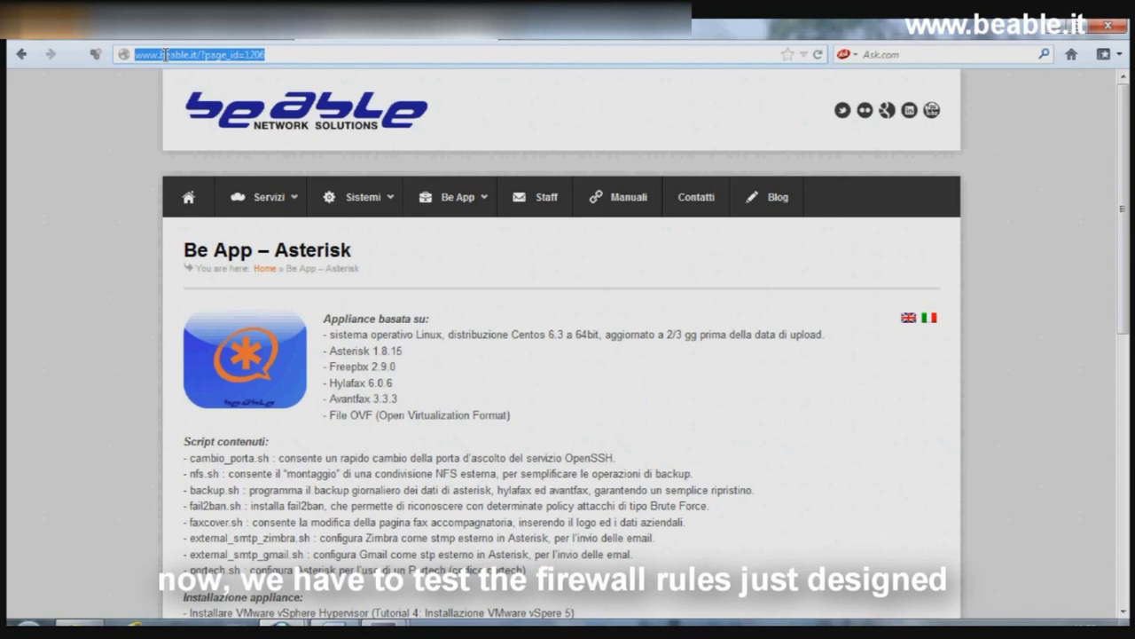
Step: Run ipconfig in Command Prompt to confirm address 192.168.3.51 and gateway 192.168.3.1
key("super")
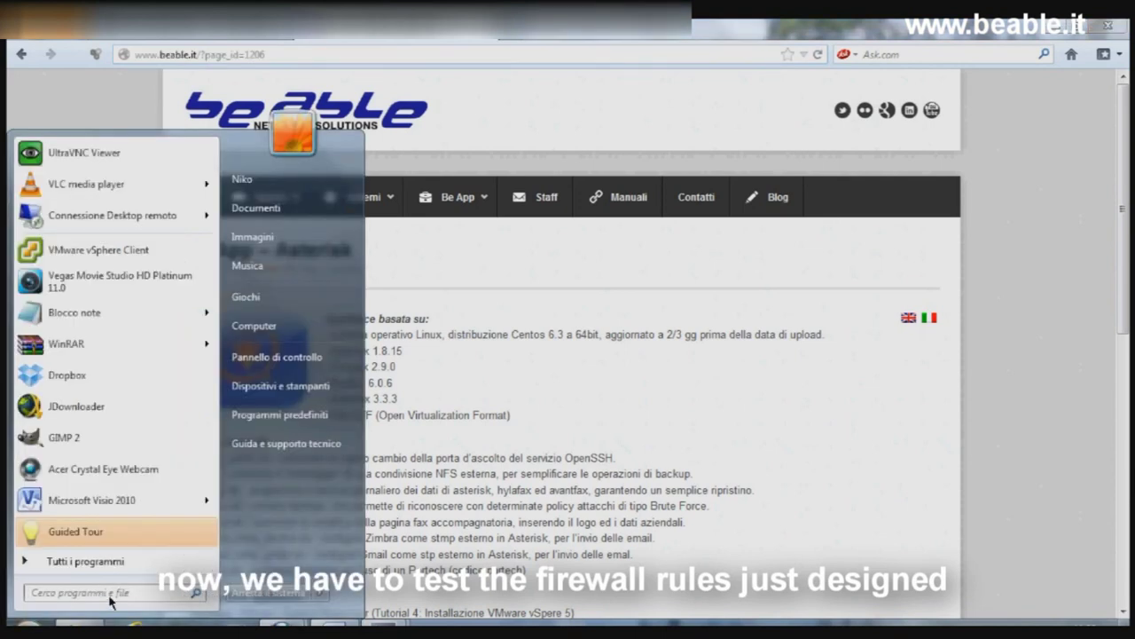
type("cmd")
key("Return")
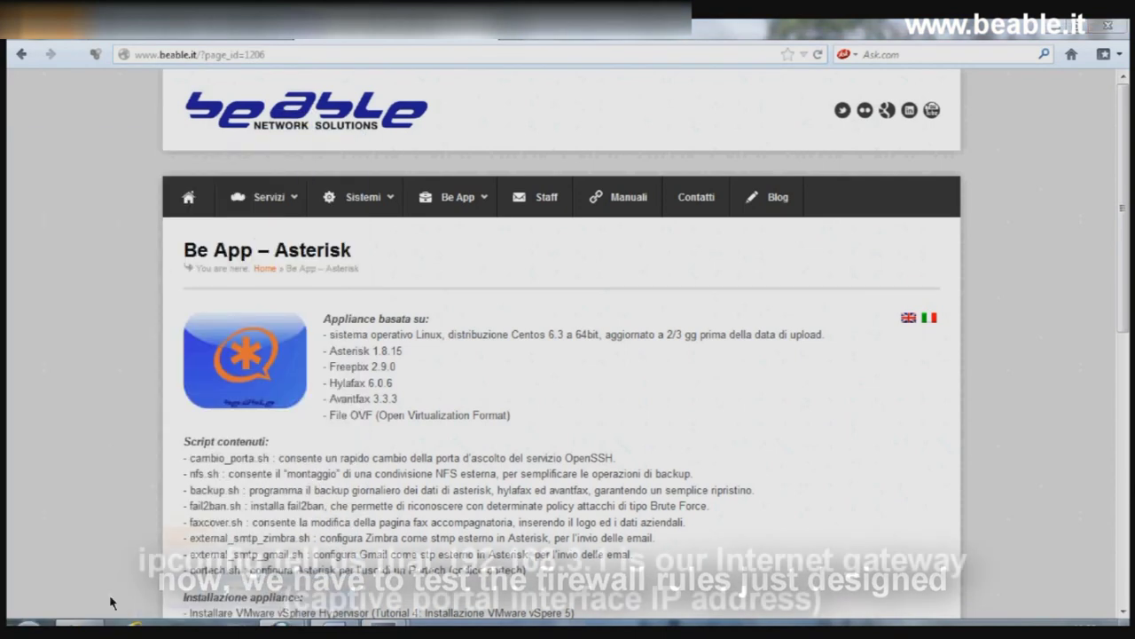
type("ifconfig")
key("Return")
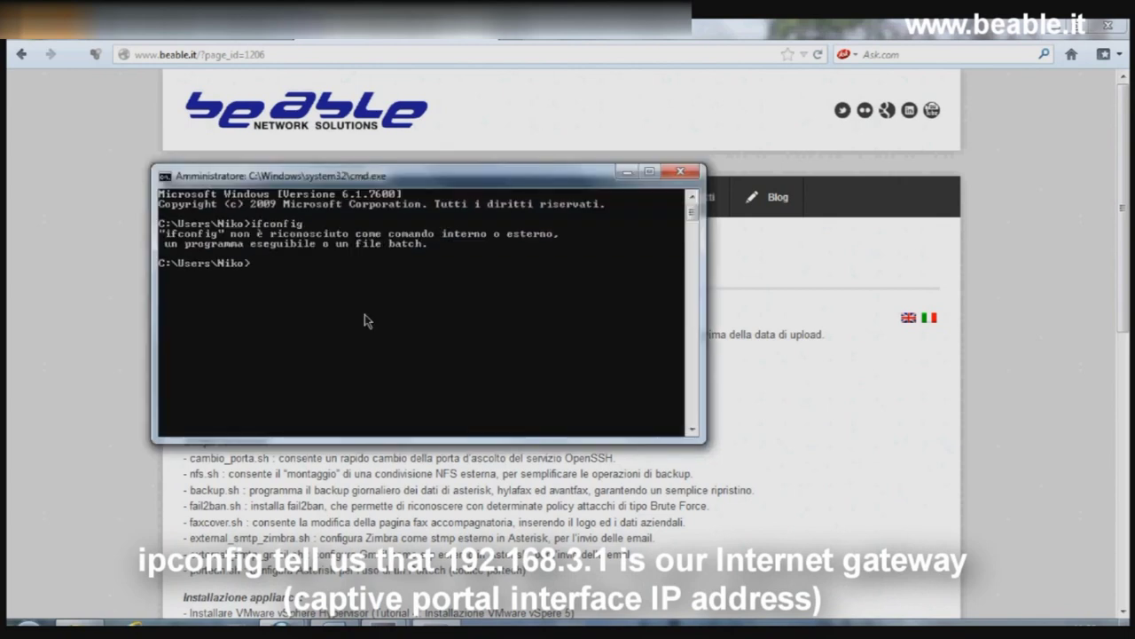
type("ipconfig")
key("Return")
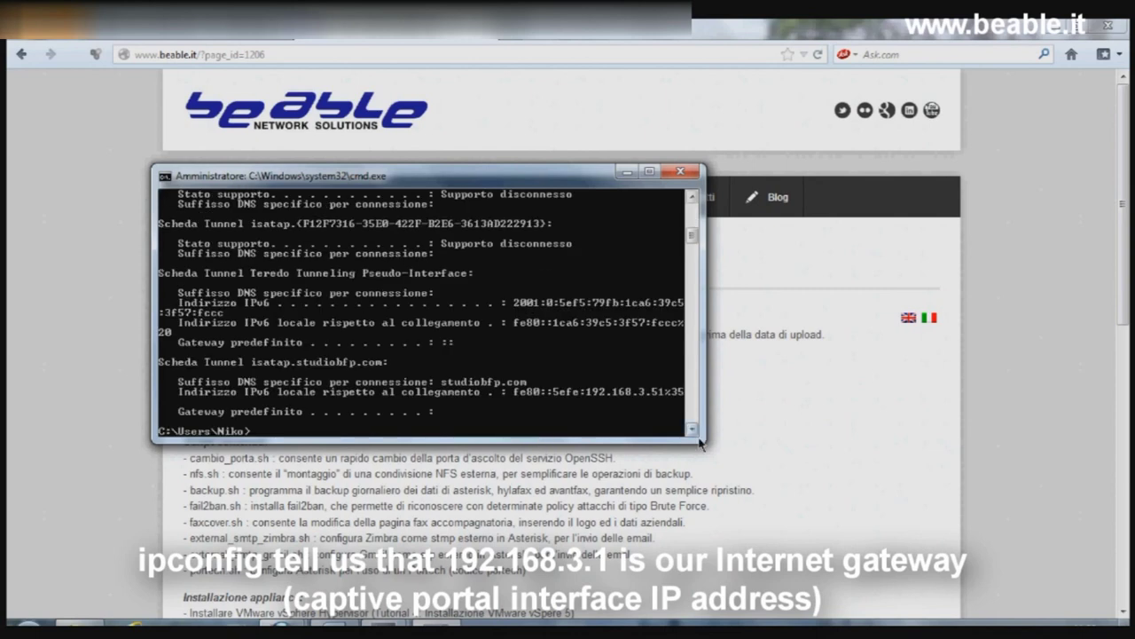
left_click_drag(705, 443, 705, 531)
scroll(676, 241, "up", 4)
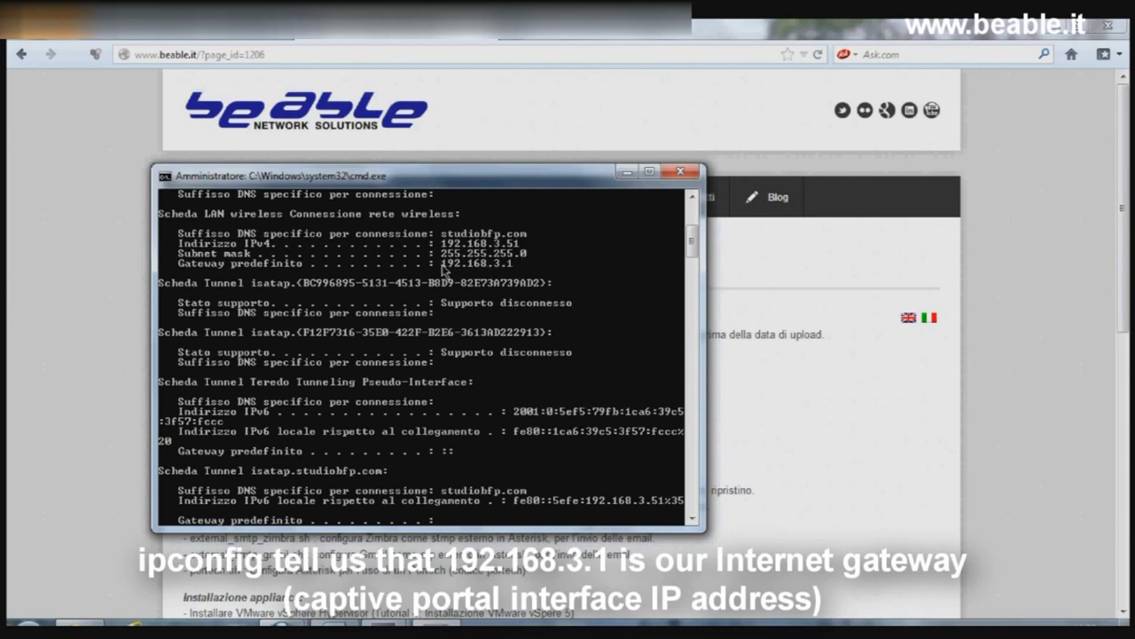
left_click(281, 55)
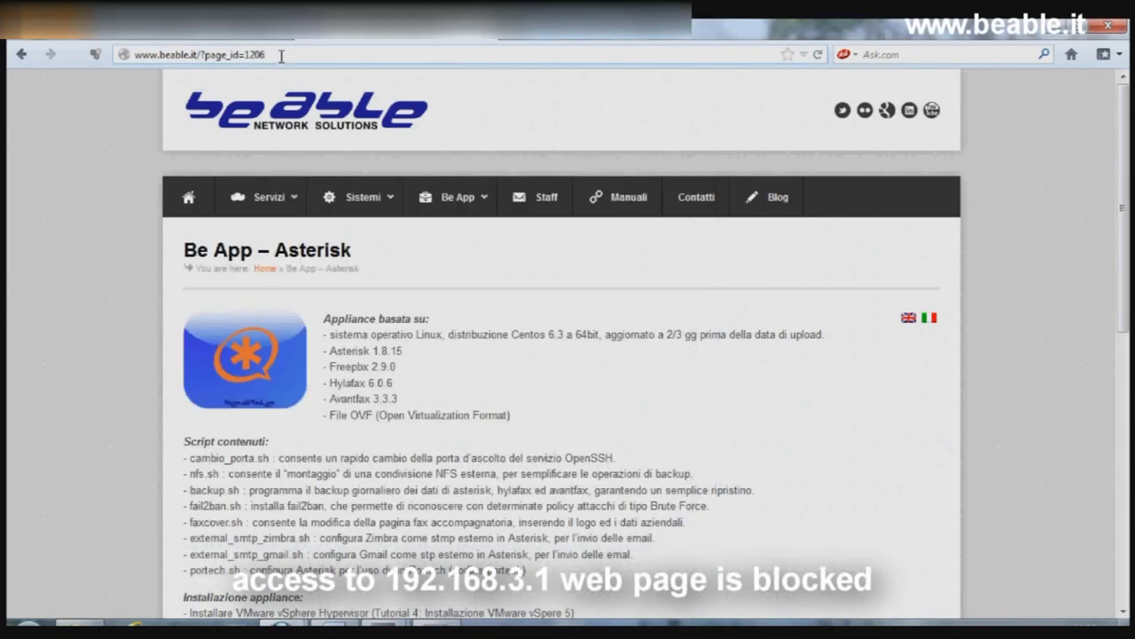
Step: Try loading 192.168.3.1 and then a 192.168.0.x LAN address in Firefox to confirm they're blocked
key("ctrl+a")
type("192.168.")
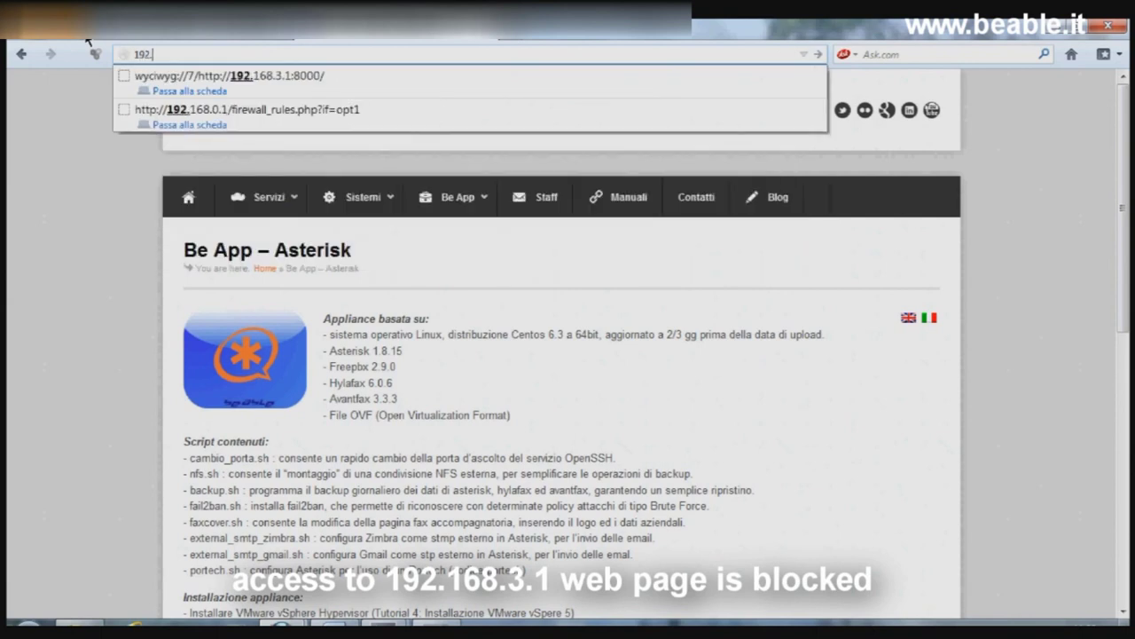
type("3.1")
key("Return")
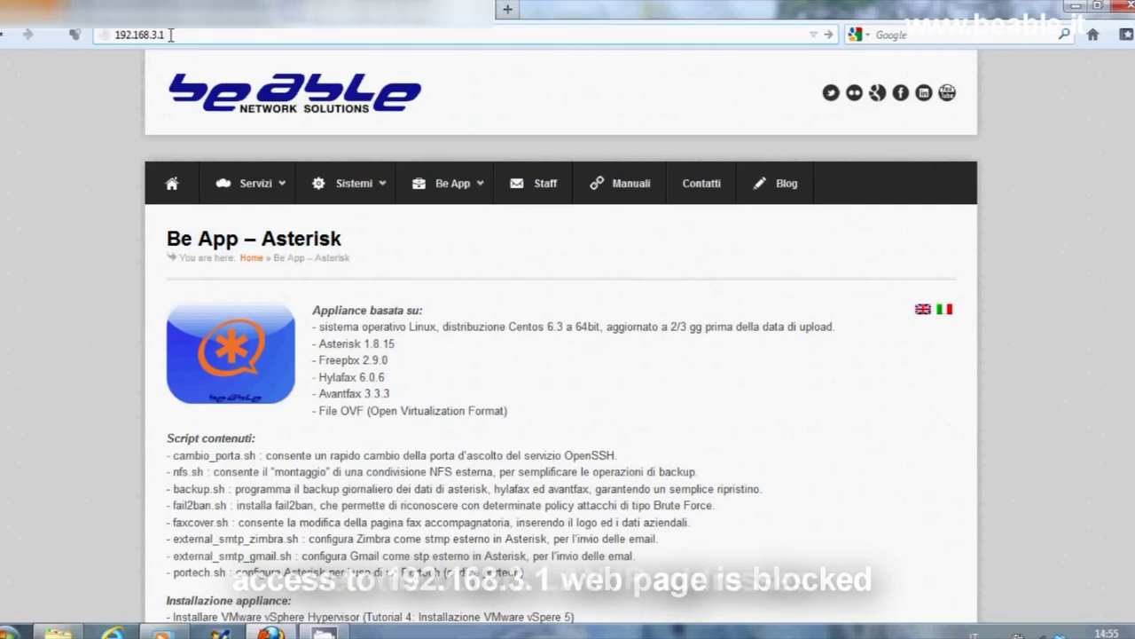
key("BackSpace")
type("0.22")
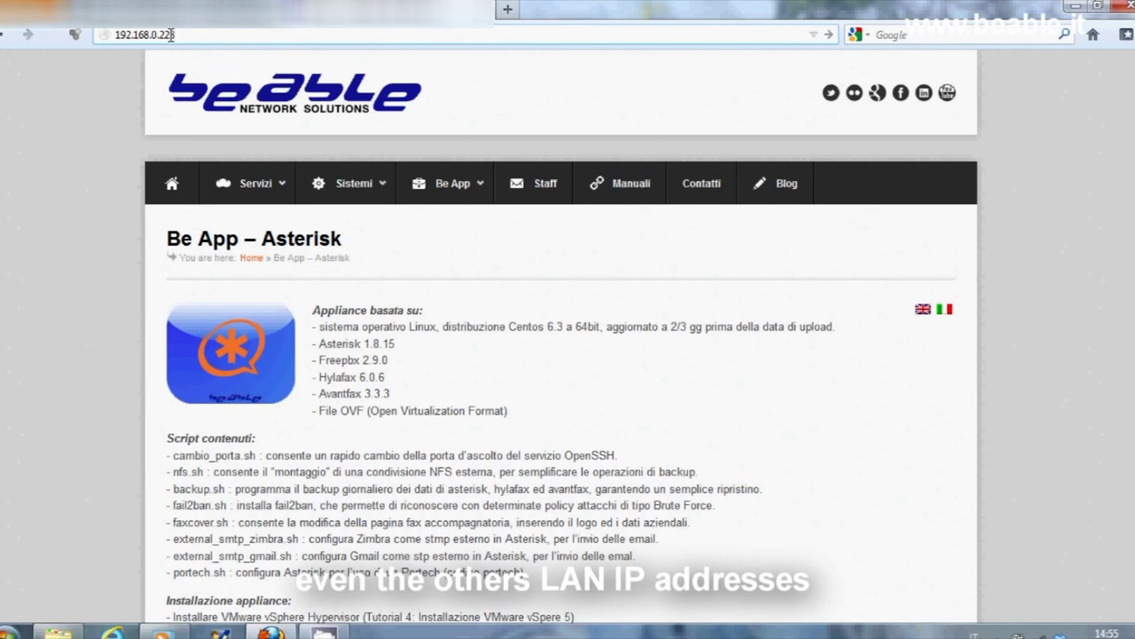
key("Return")
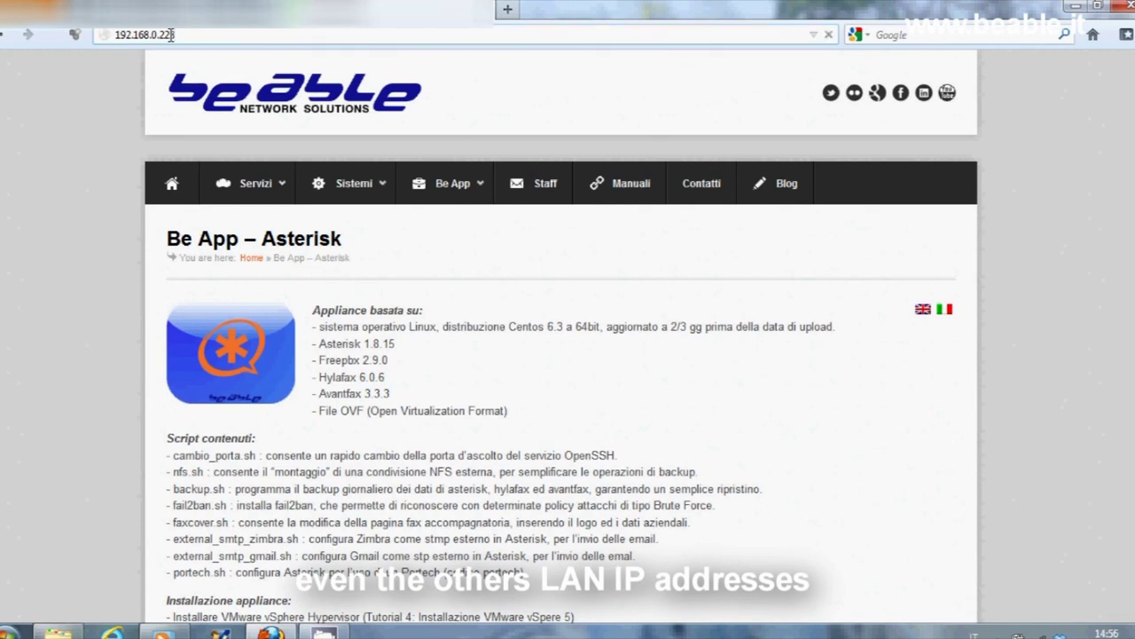